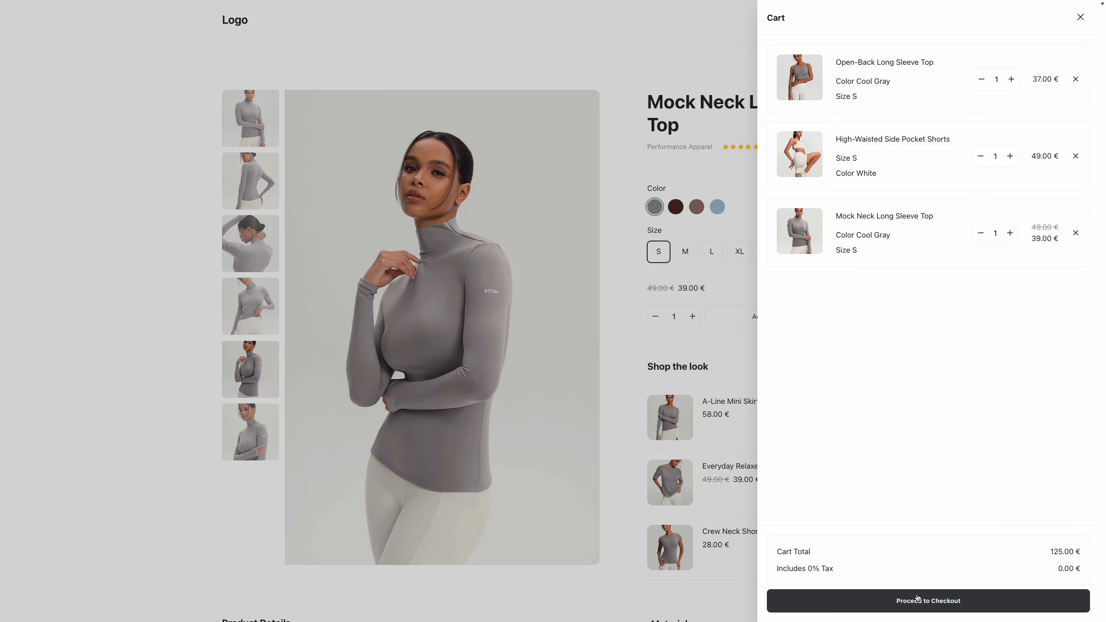
Proceed to checkout from the three-item cart drawer
{"action": "left_click", "coordinate": [918, 600]}
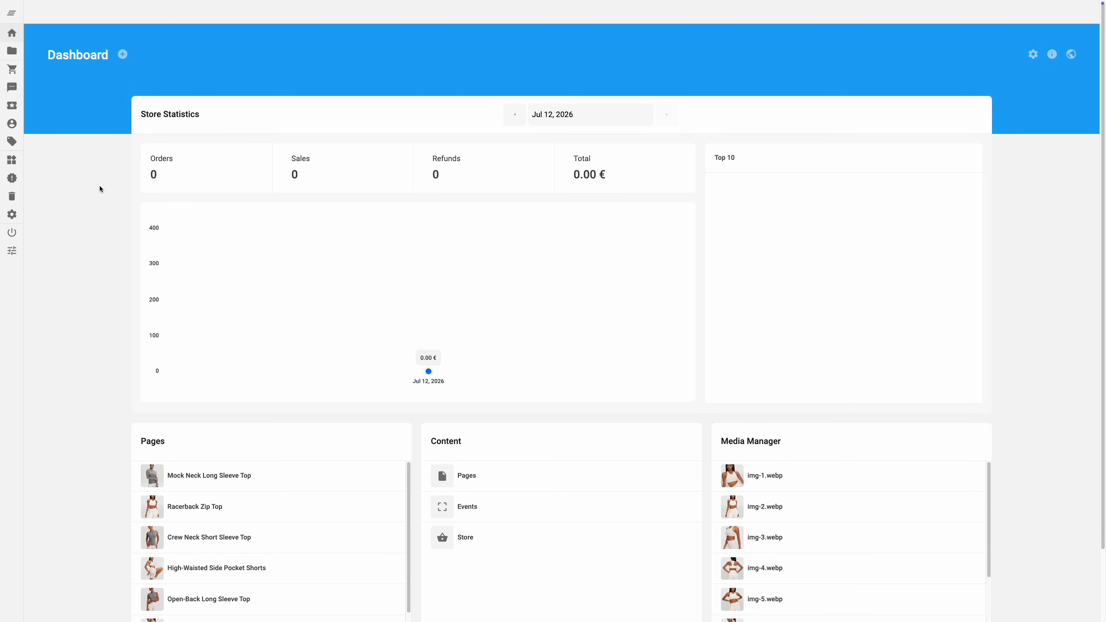
Open the Checkout Page from the System Pages list in the editor
{"action": "left_click", "coordinate": [17, 179]}
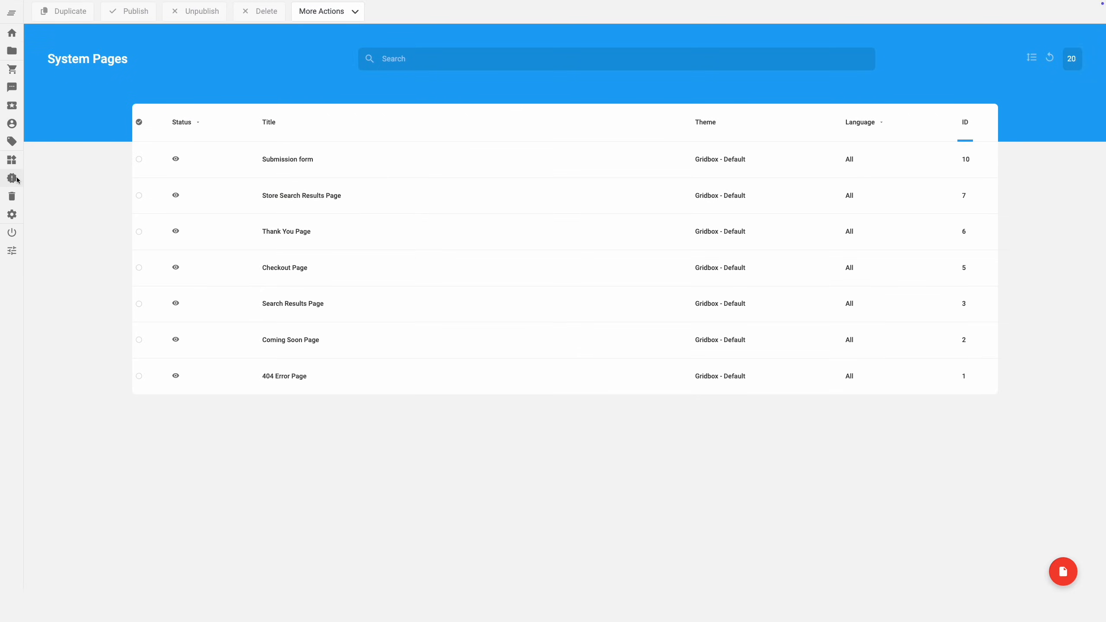
{"action": "left_click", "coordinate": [270, 270]}
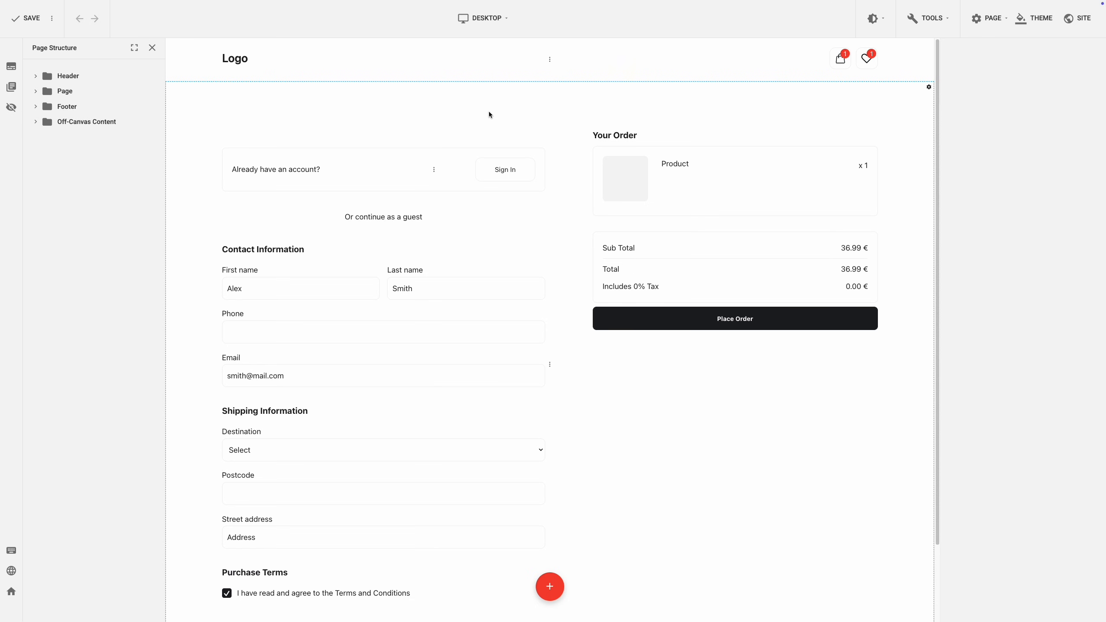
Preview and close the sign-in login popup, then check the sign-in row is Guest-only
{"action": "left_click", "coordinate": [514, 165]}
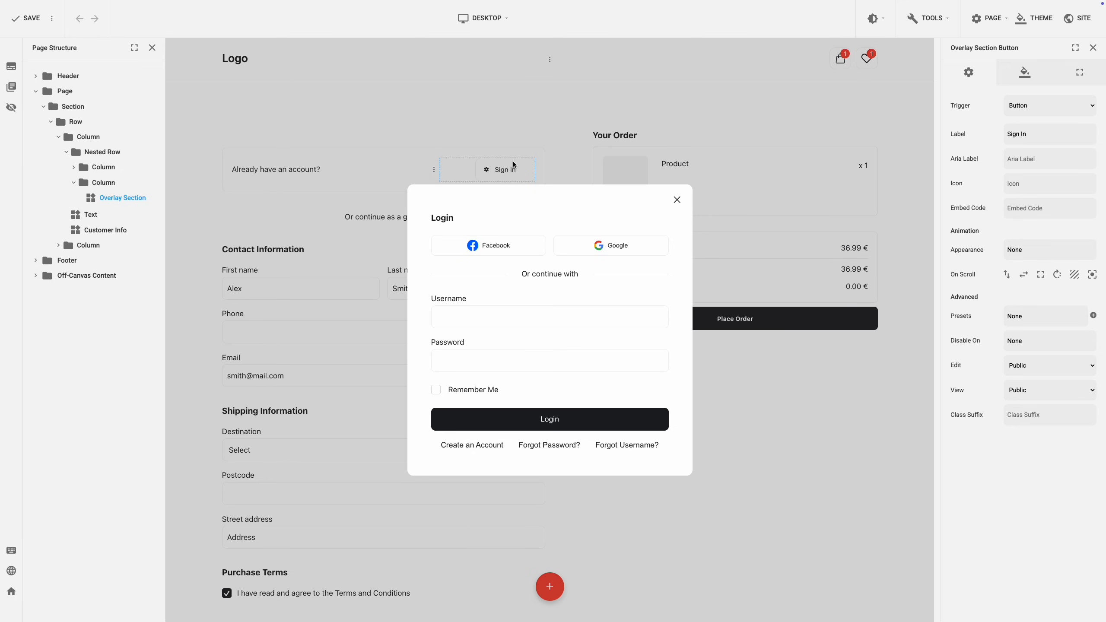
{"action": "left_click", "coordinate": [426, 129]}
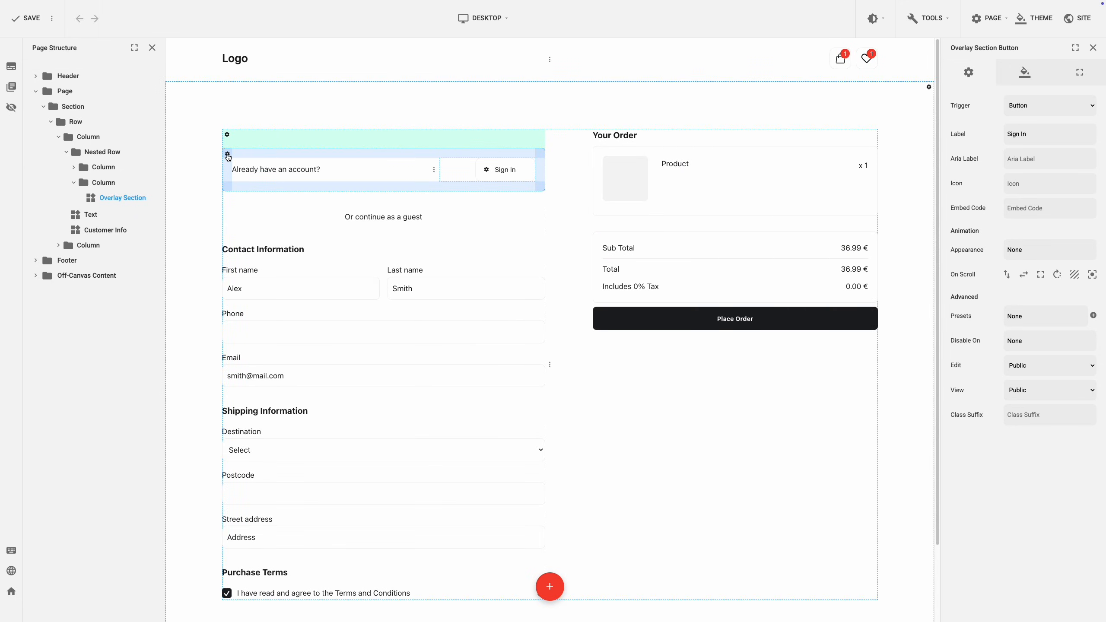
{"action": "left_click", "coordinate": [227, 154]}
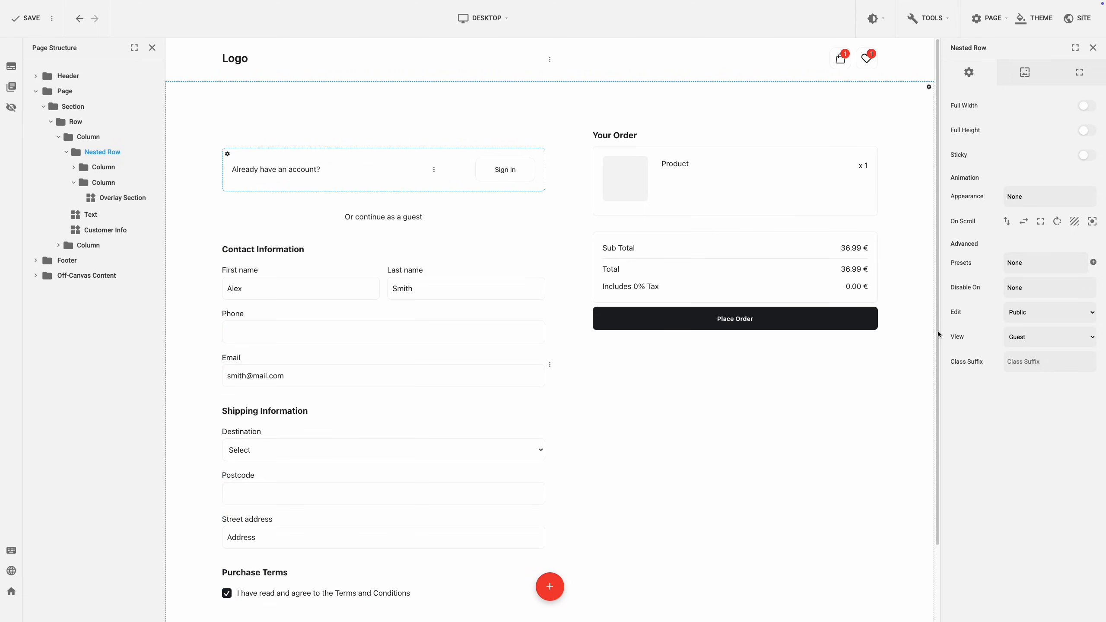
{"action": "left_click", "coordinate": [1040, 338]}
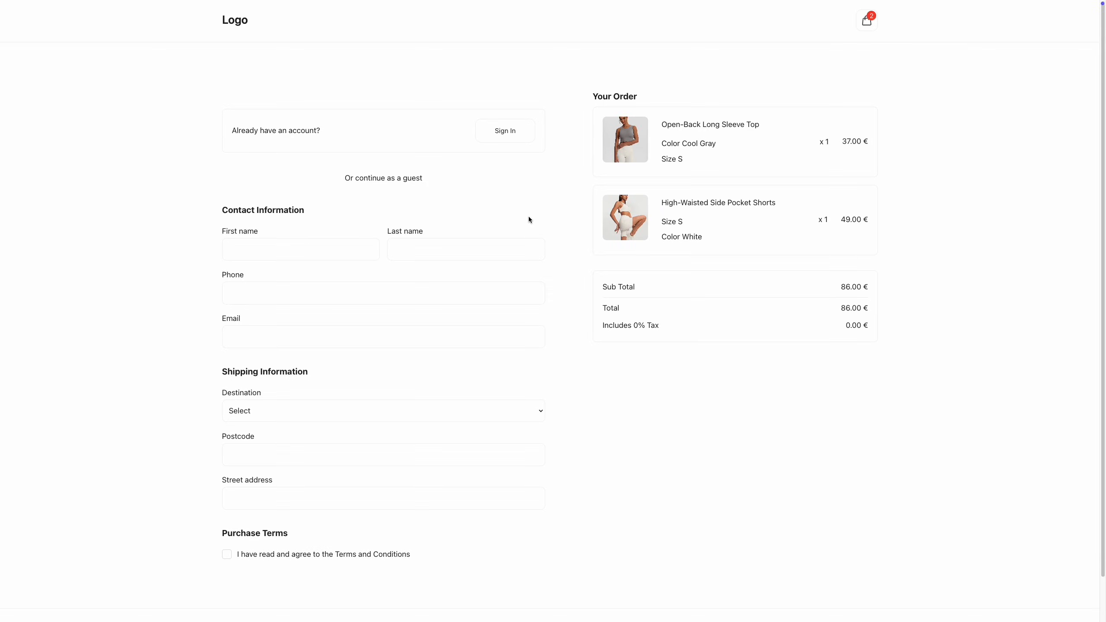
Log in through the live checkout's Login popup with the username and account password
{"action": "left_click", "coordinate": [512, 139]}
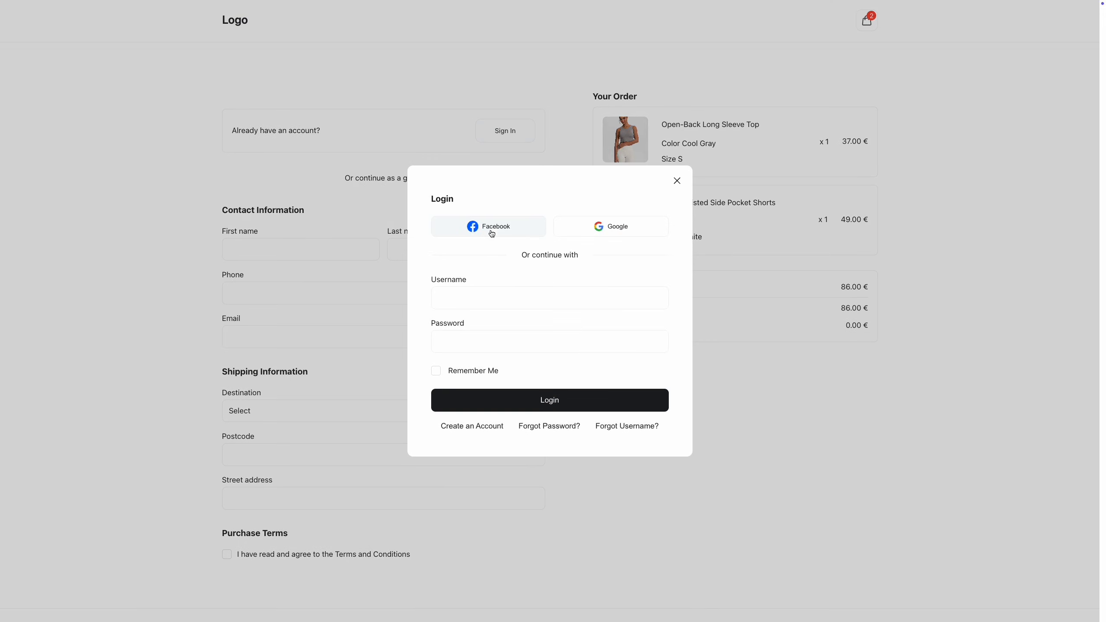
{"action": "left_click", "coordinate": [483, 303]}
{"action": "type", "text": "admin"}
{"action": "left_click", "coordinate": [471, 335]}
{"action": "type", "text": "admin123456789"}
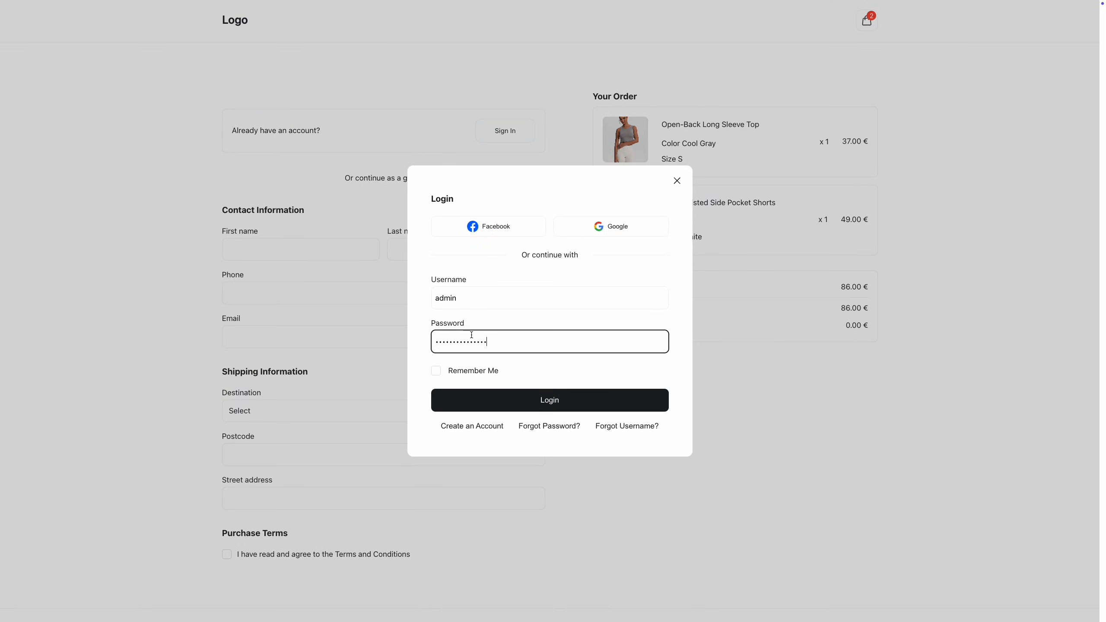
{"action": "left_click", "coordinate": [490, 393]}
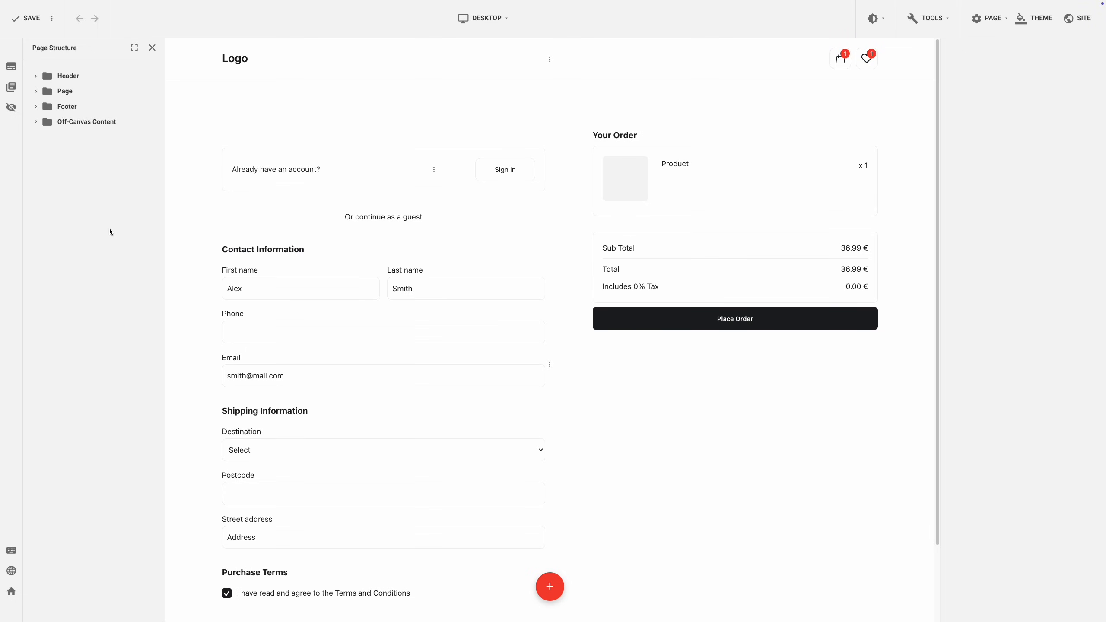
Delete the sign-in box and the 'Or continue as a guest' line from the checkout page
{"action": "left_click", "coordinate": [226, 156]}
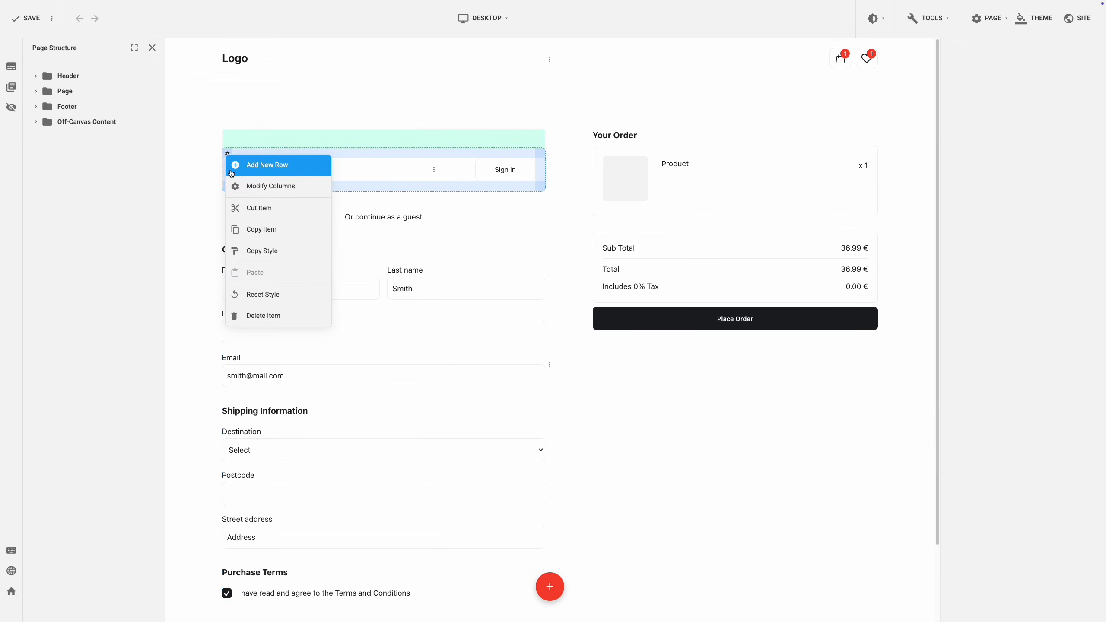
{"action": "left_click", "coordinate": [270, 316]}
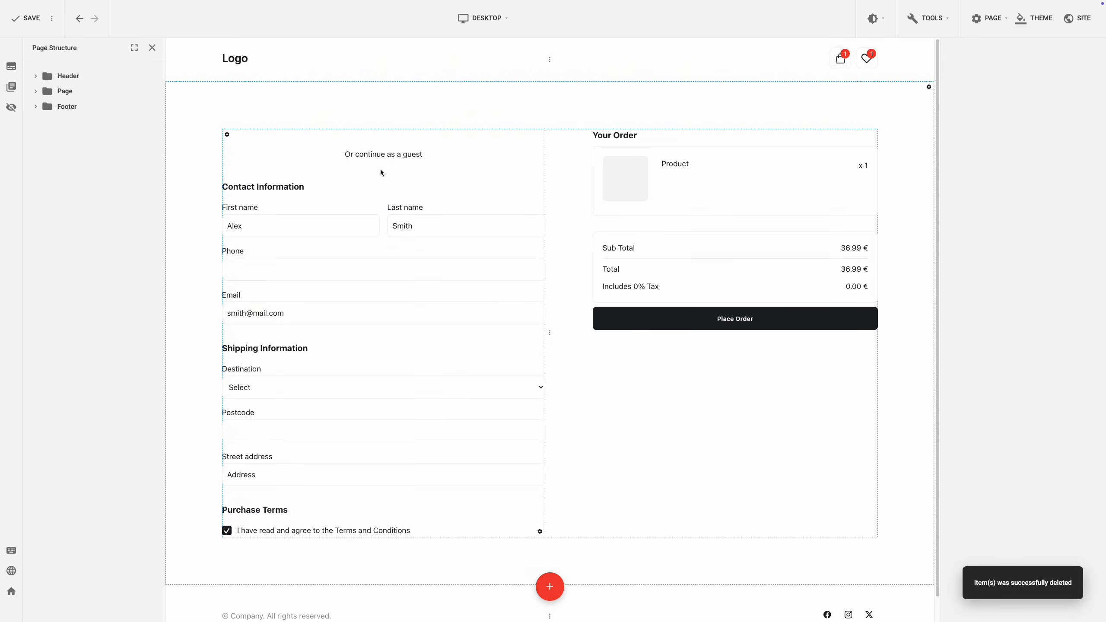
{"action": "left_click", "coordinate": [383, 154]}
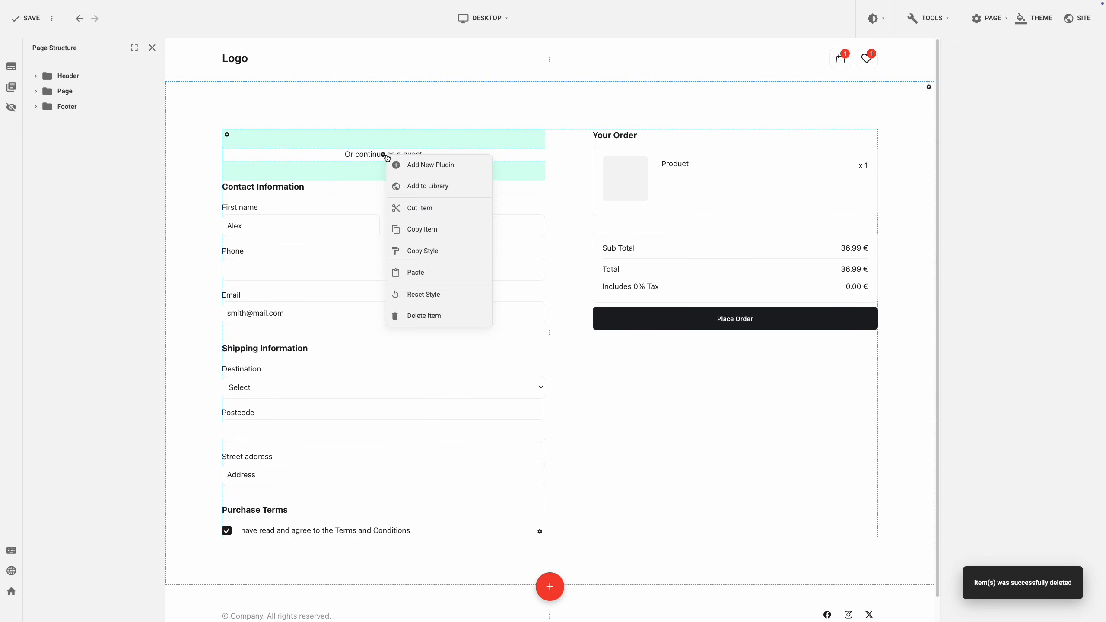
{"action": "left_click", "coordinate": [410, 316]}
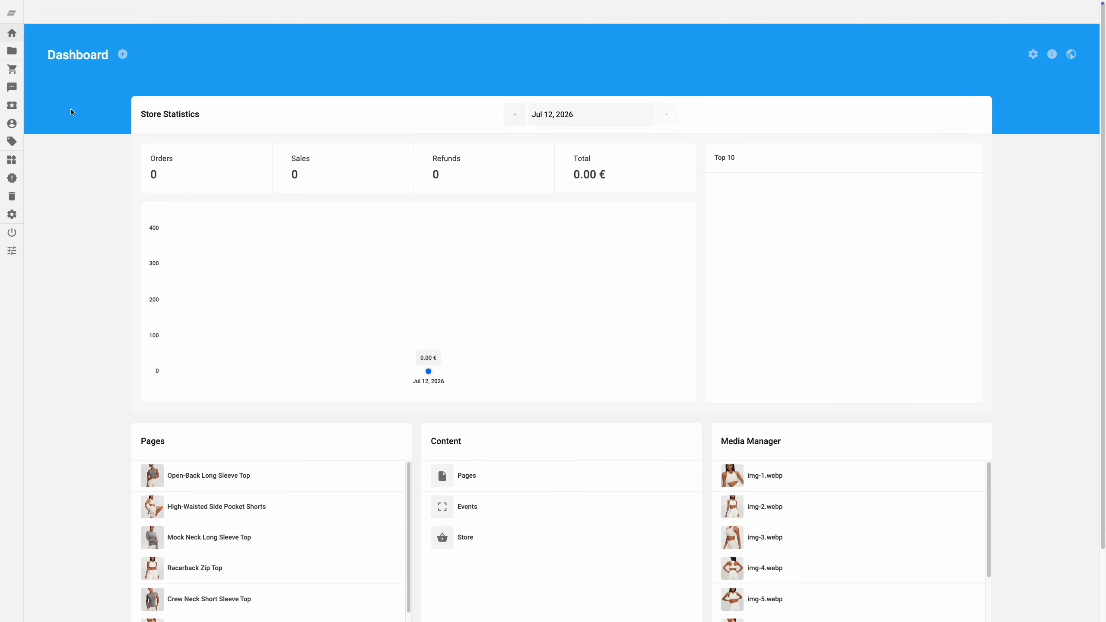
Switch Guest Checkout off in the store's Checkout settings and save
{"action": "mouse_move", "coordinate": [12, 69]}
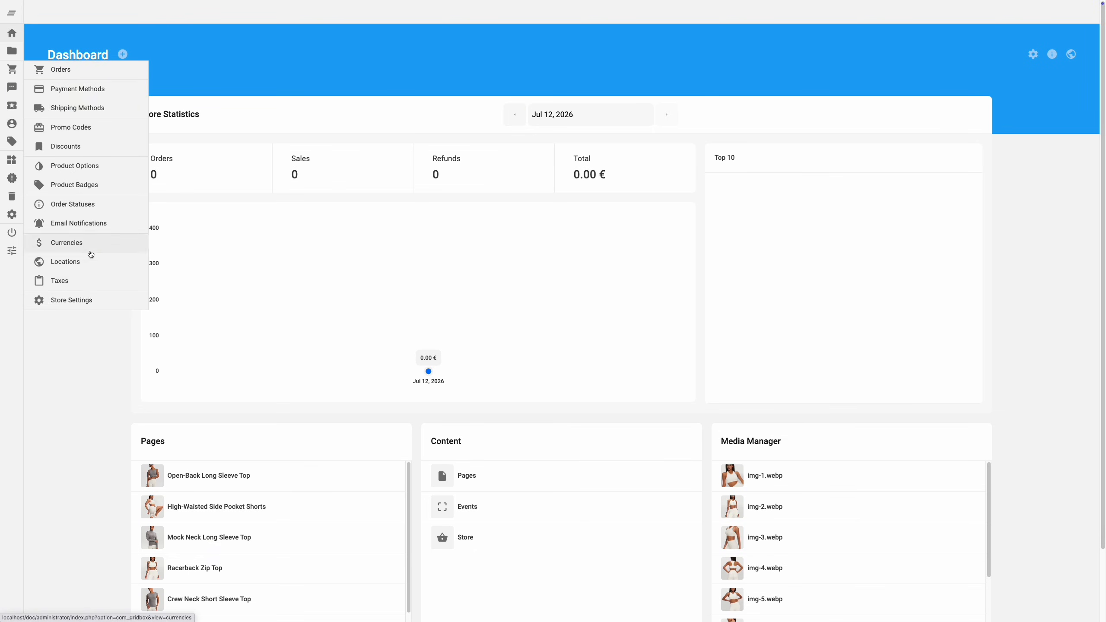
{"action": "left_click", "coordinate": [99, 299]}
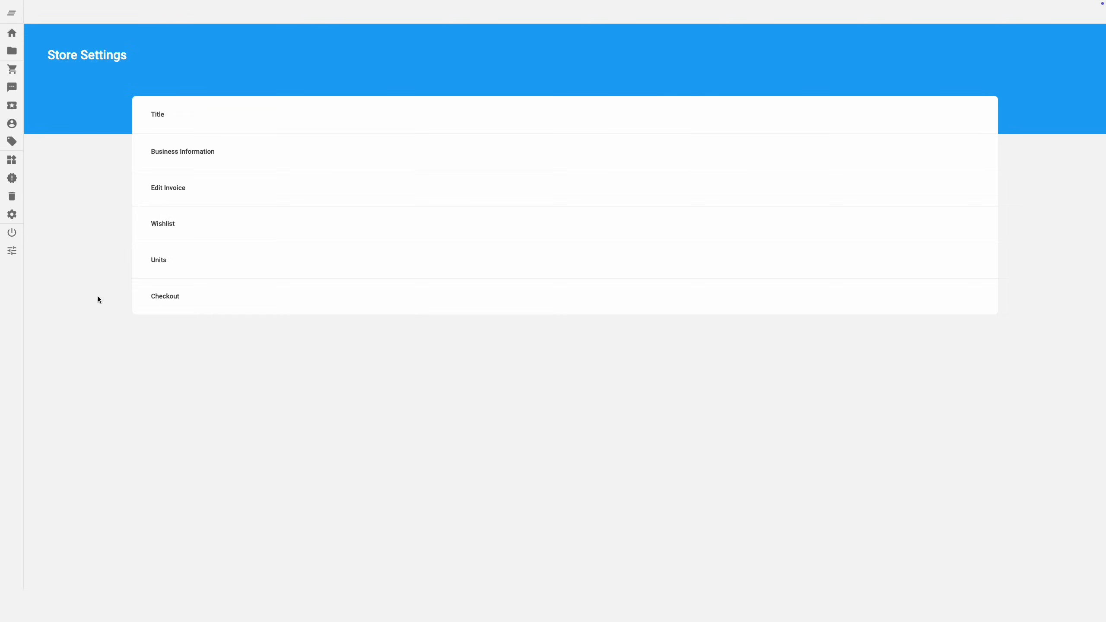
{"action": "left_click", "coordinate": [161, 299]}
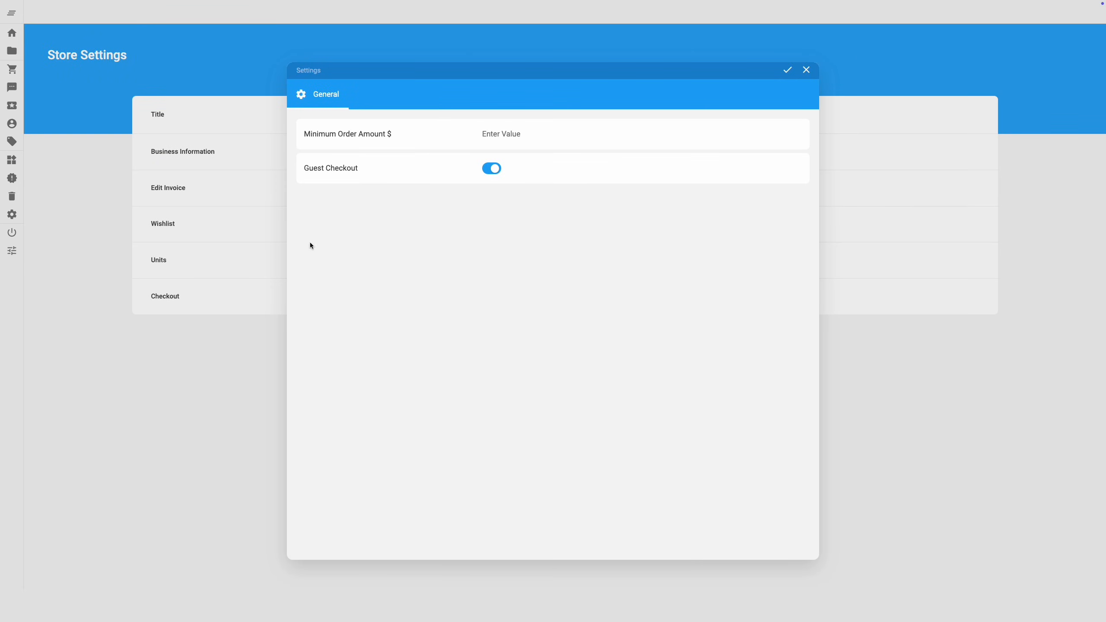
{"action": "left_click", "coordinate": [485, 175]}
{"action": "left_click", "coordinate": [787, 70]}
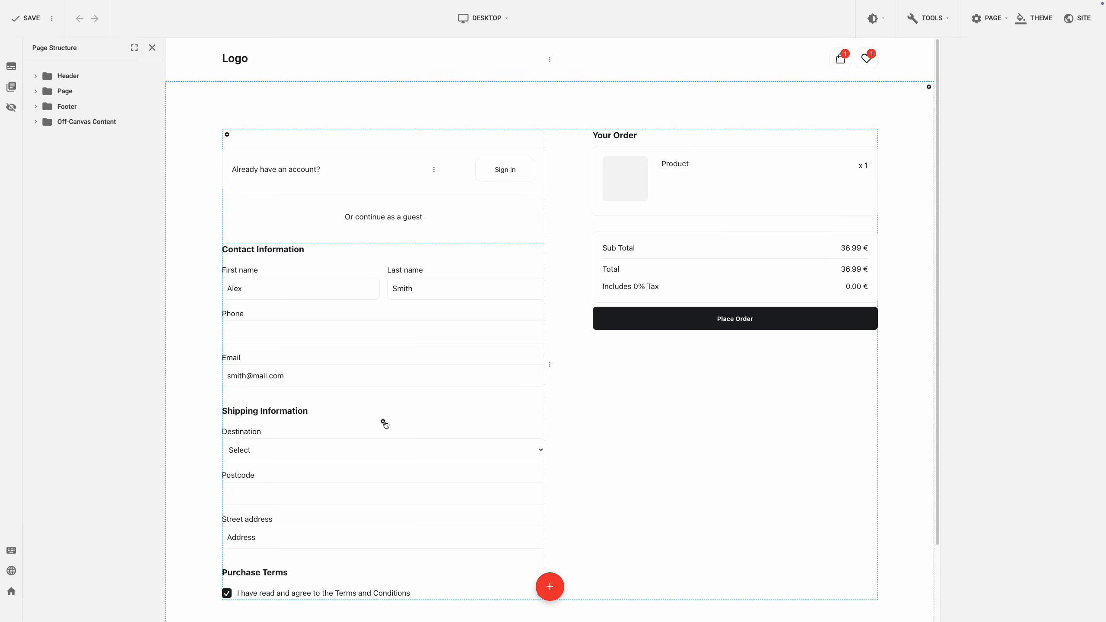
Restrict the Customer Info form to Registered users and delete the 'Or continue as a guest' line
{"action": "left_click", "coordinate": [383, 422]}
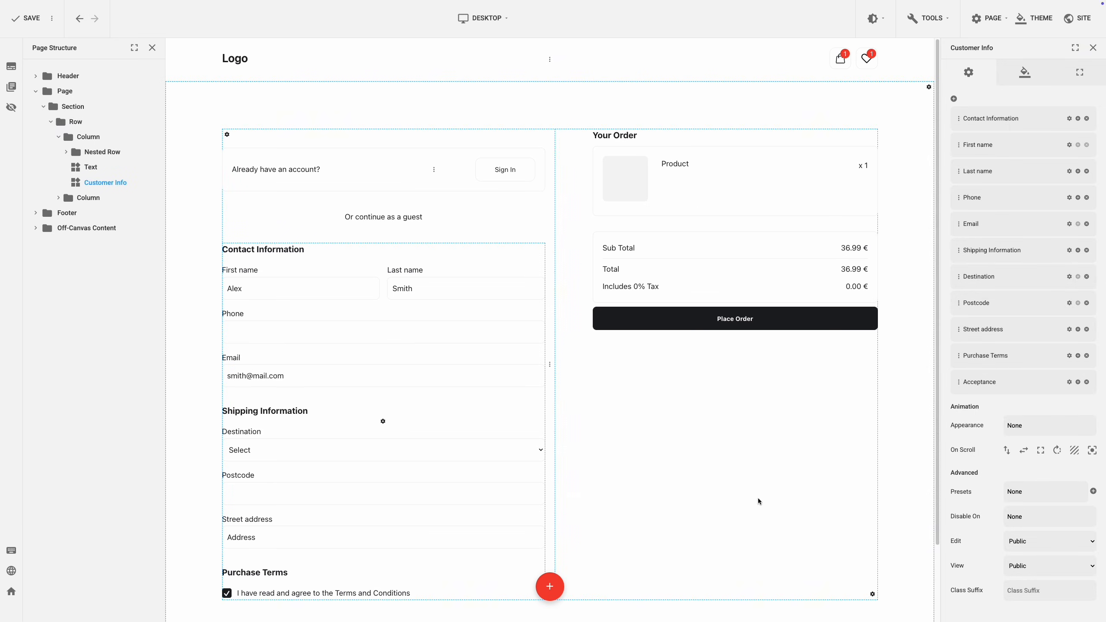
{"action": "left_click", "coordinate": [1047, 563]}
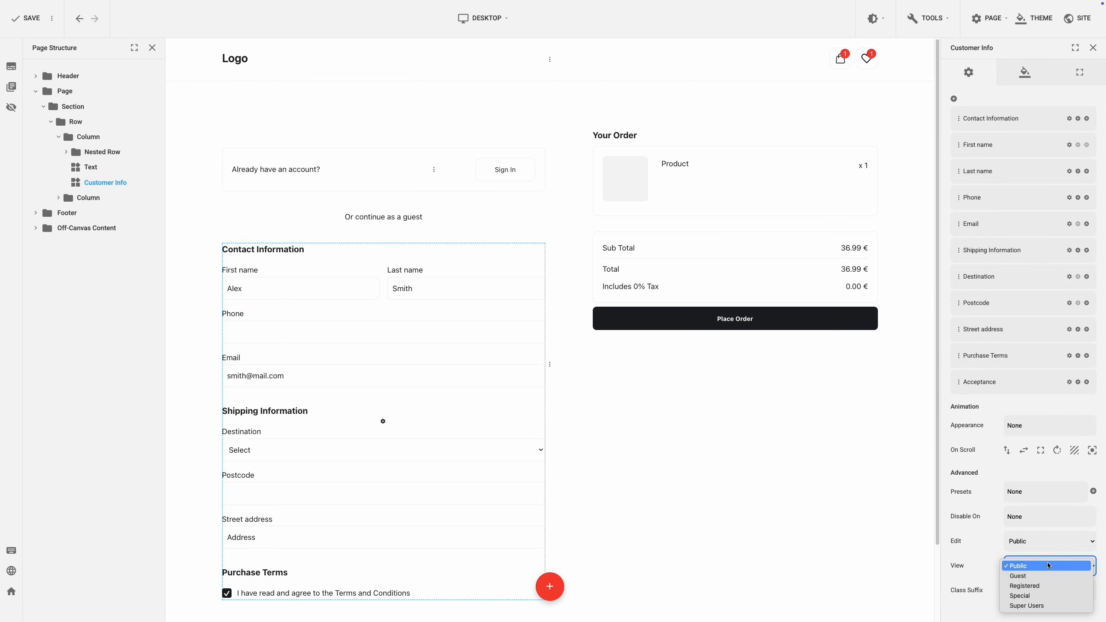
{"action": "left_click", "coordinate": [1048, 586]}
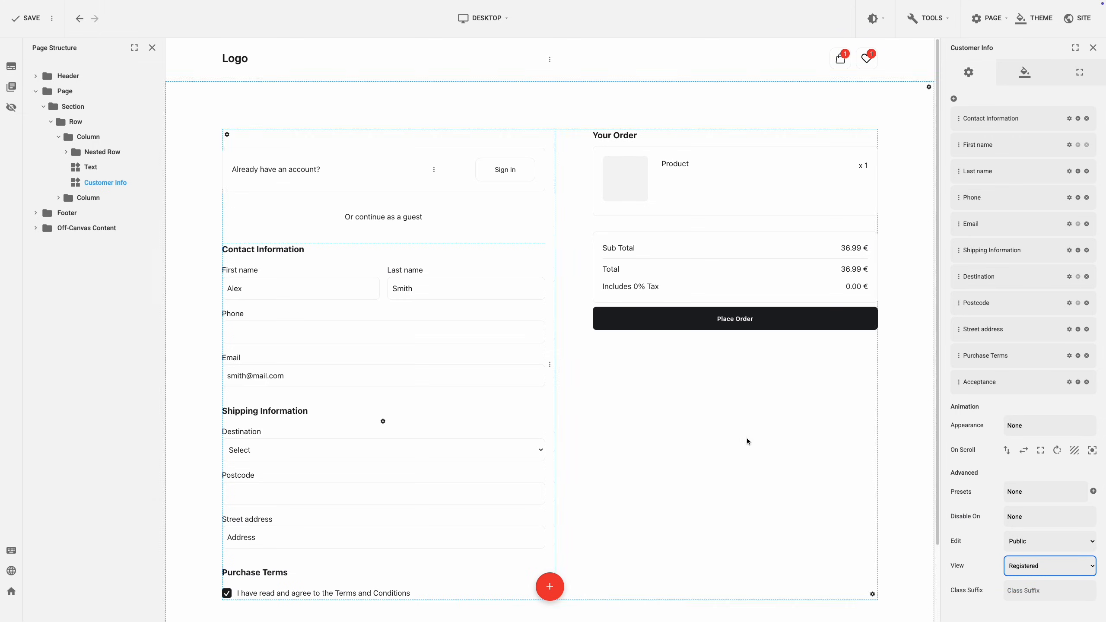
{"action": "left_click", "coordinate": [384, 218]}
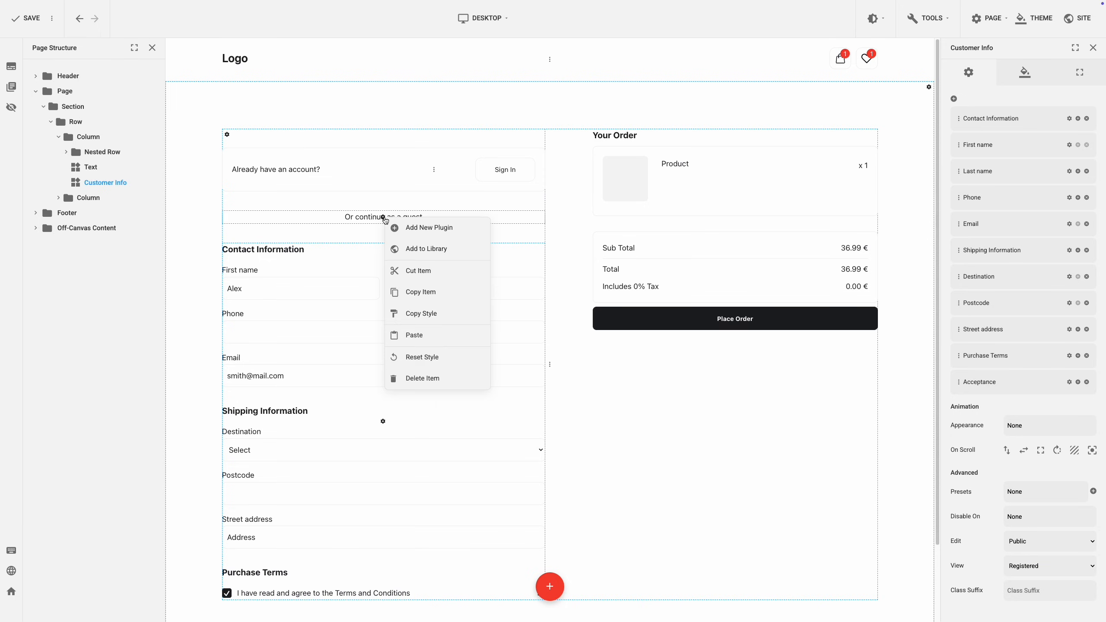
{"action": "left_click", "coordinate": [425, 374]}
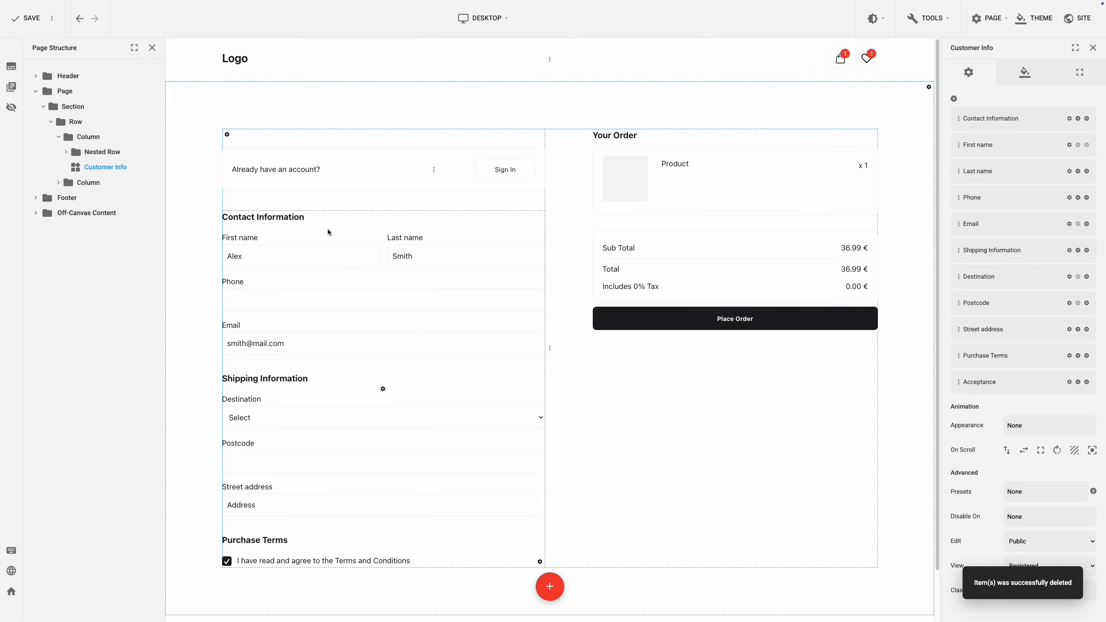
Replace the 'Already have an account?' prompt with 'Please sign in to continue'
{"action": "triple_click", "coordinate": [297, 171]}
{"action": "type", "text": "Please sign in to continue"}
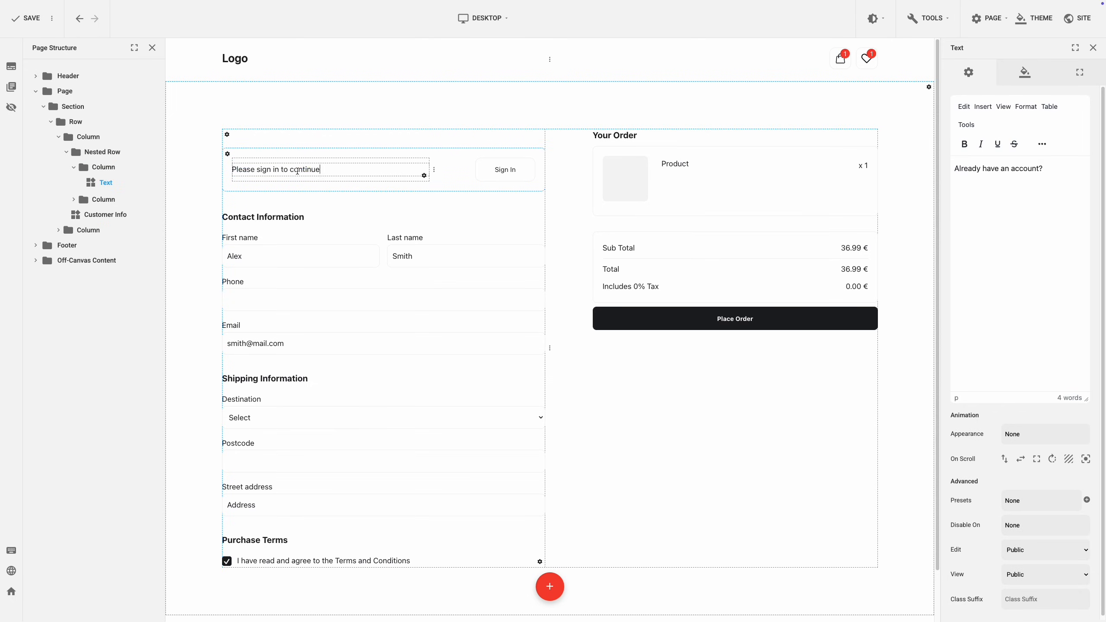
{"action": "left_click", "coordinate": [304, 108]}
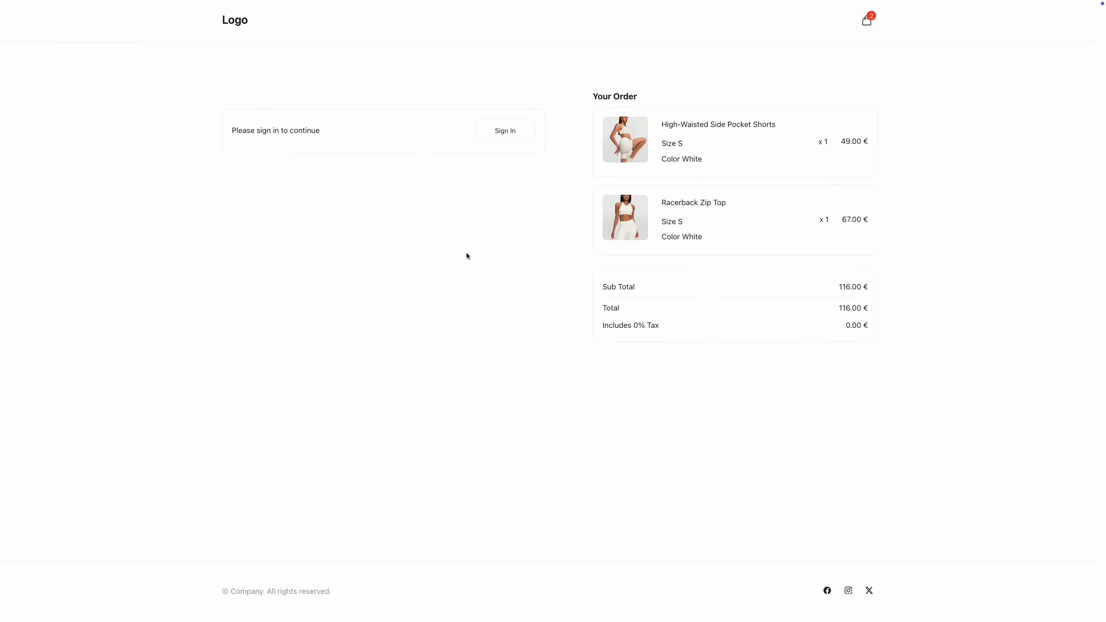
Log in through the checkout's Login dialog with the username and account password
{"action": "left_click", "coordinate": [501, 136]}
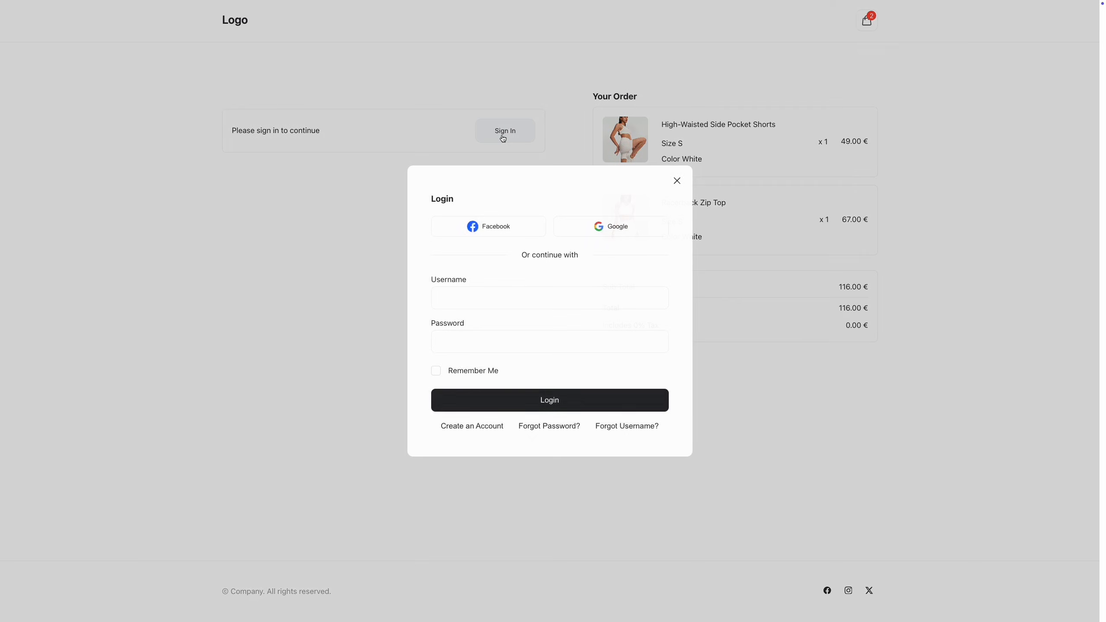
{"action": "left_click", "coordinate": [500, 296]}
{"action": "type", "text": "admin"}
{"action": "left_click", "coordinate": [495, 338]}
{"action": "type", "text": "••••••••••••••"}
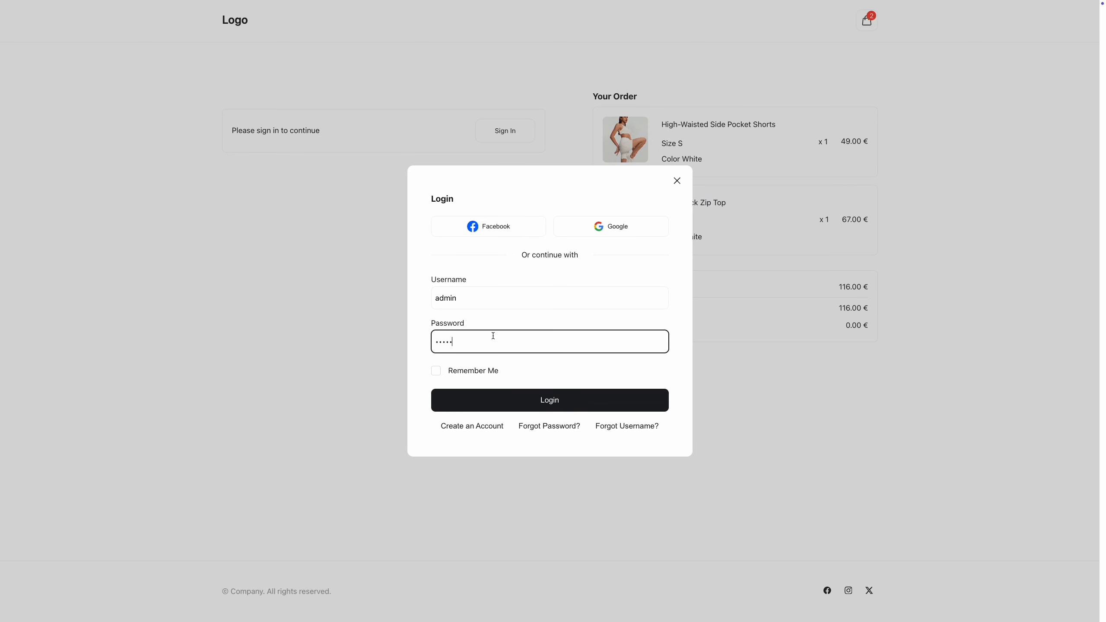
{"action": "left_click", "coordinate": [509, 399]}
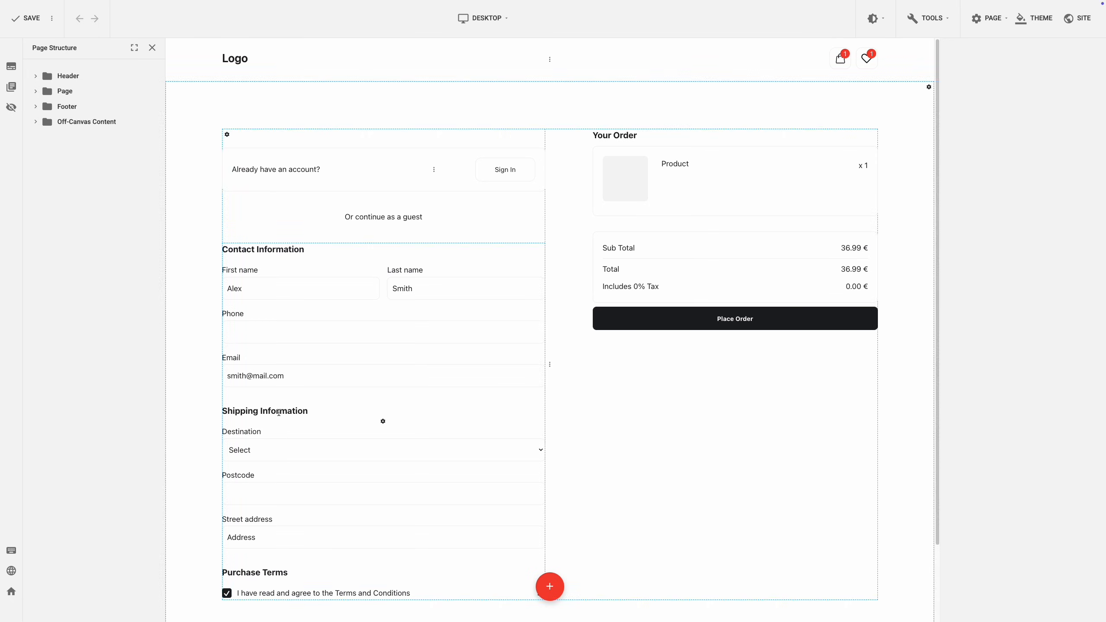
Select the Customer Info checkout form and start a new field in its settings
{"action": "left_click", "coordinate": [374, 401]}
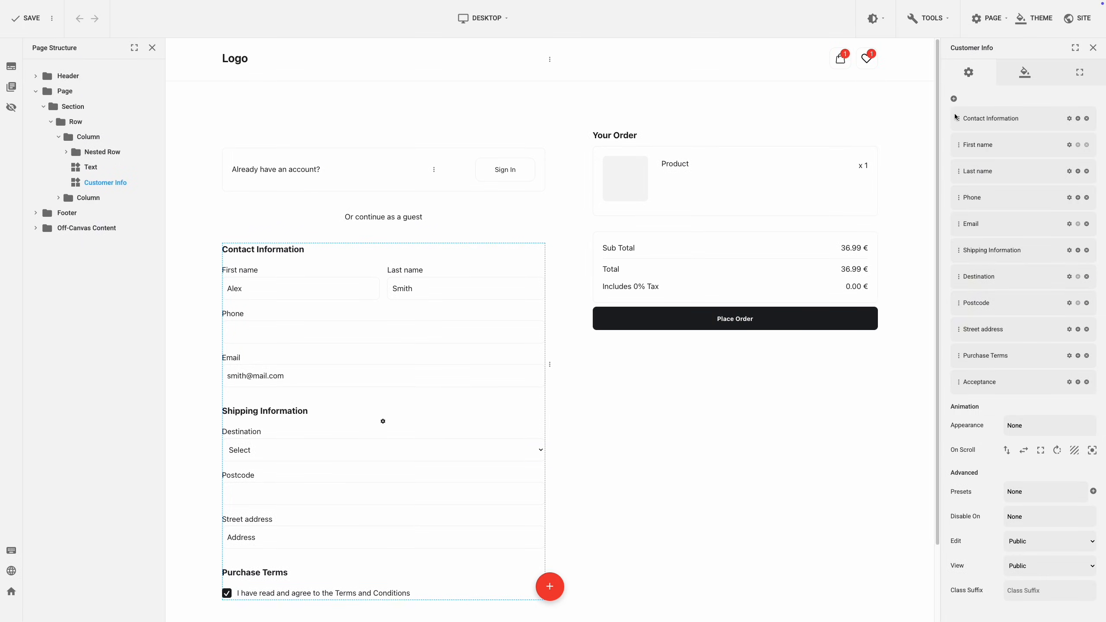
{"action": "left_click", "coordinate": [953, 100]}
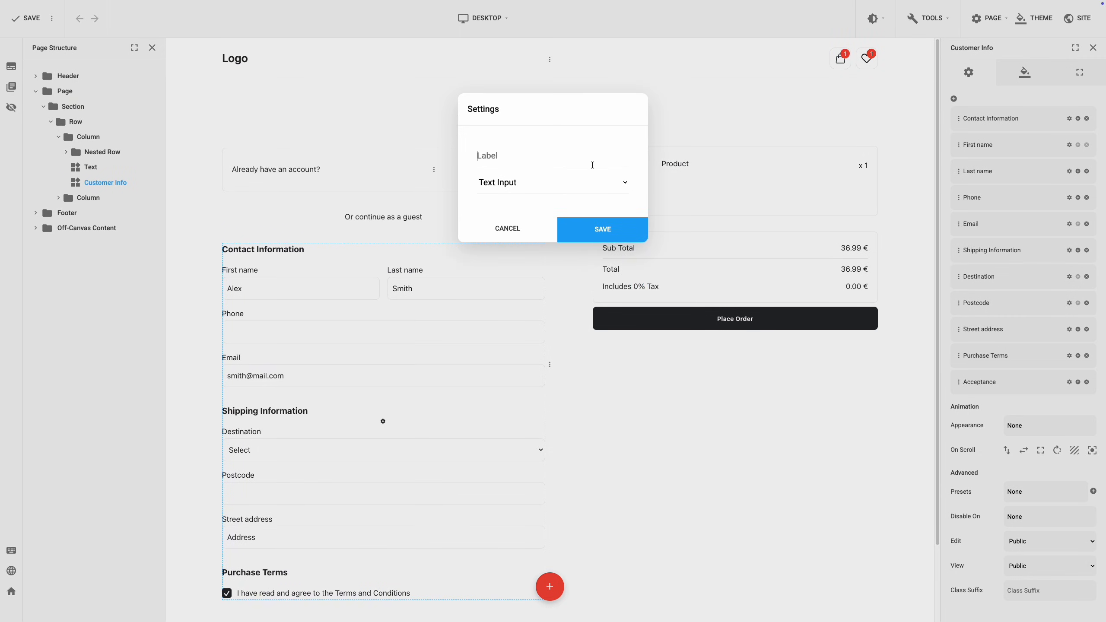
Create a Textarea field labelled 'Order Notes' and save it to the form
{"action": "left_click", "coordinate": [594, 188]}
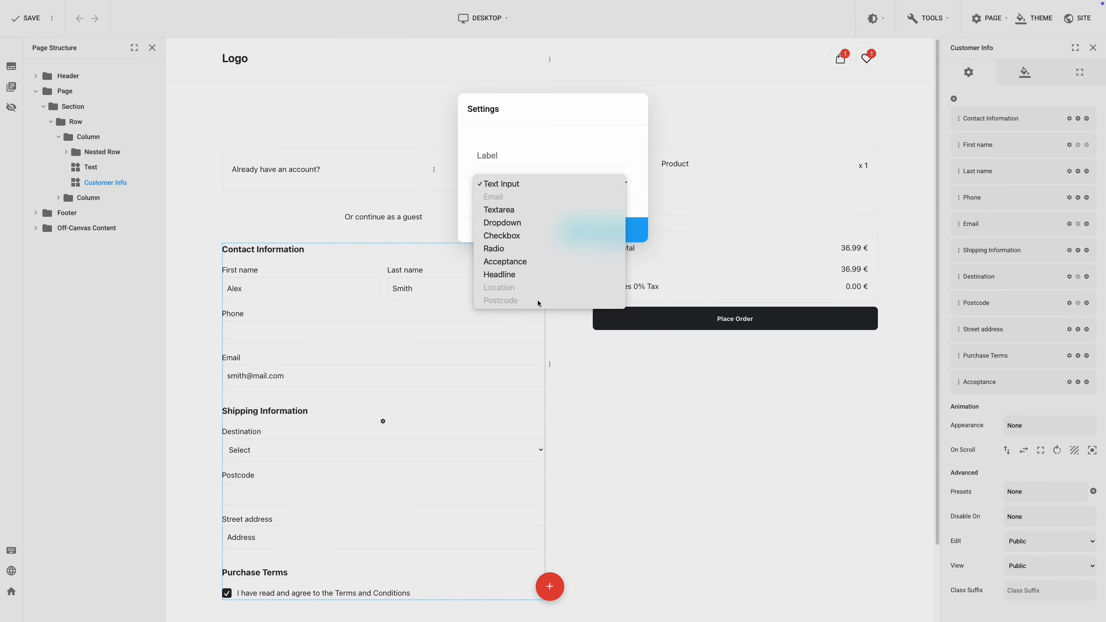
{"action": "left_click", "coordinate": [532, 184]}
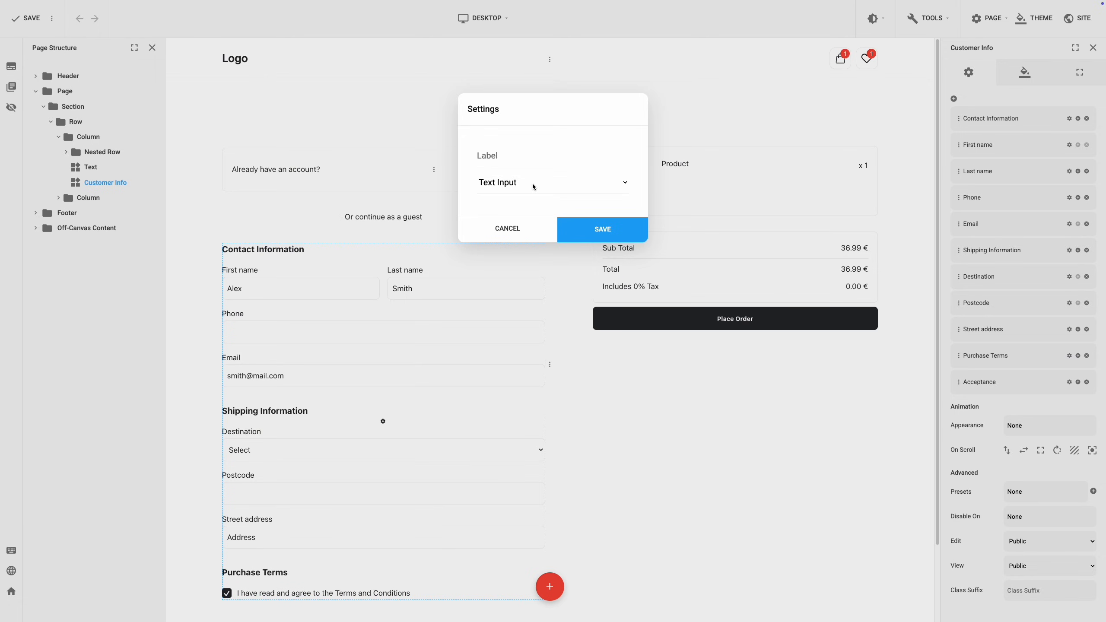
{"action": "left_click", "coordinate": [531, 157]}
{"action": "type", "text": "Order Notes"}
{"action": "left_click", "coordinate": [540, 183]}
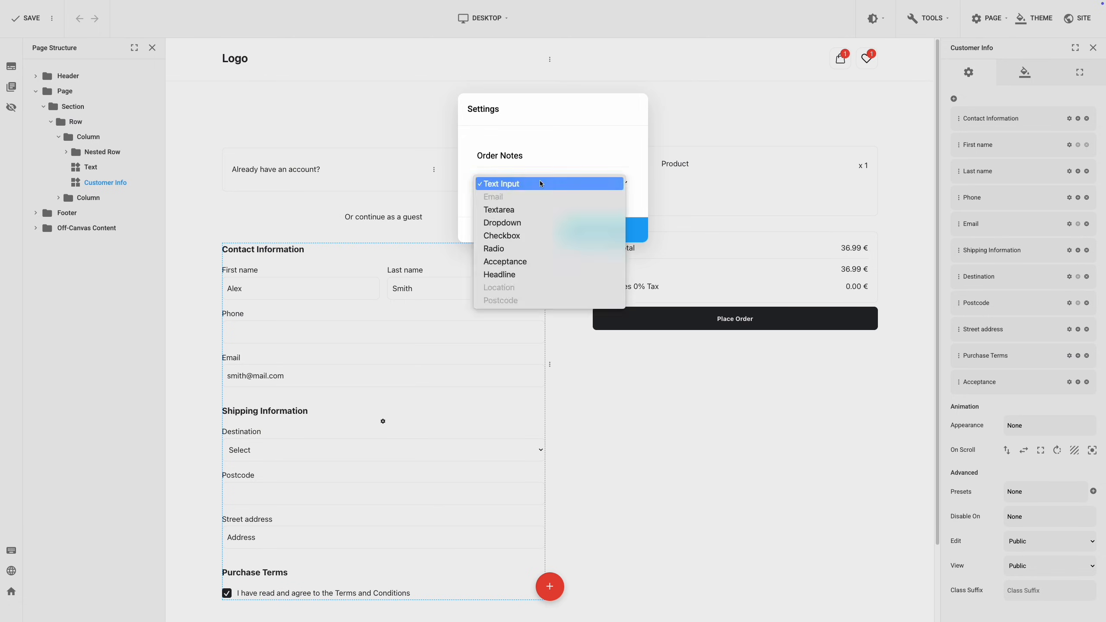
{"action": "left_click", "coordinate": [538, 209]}
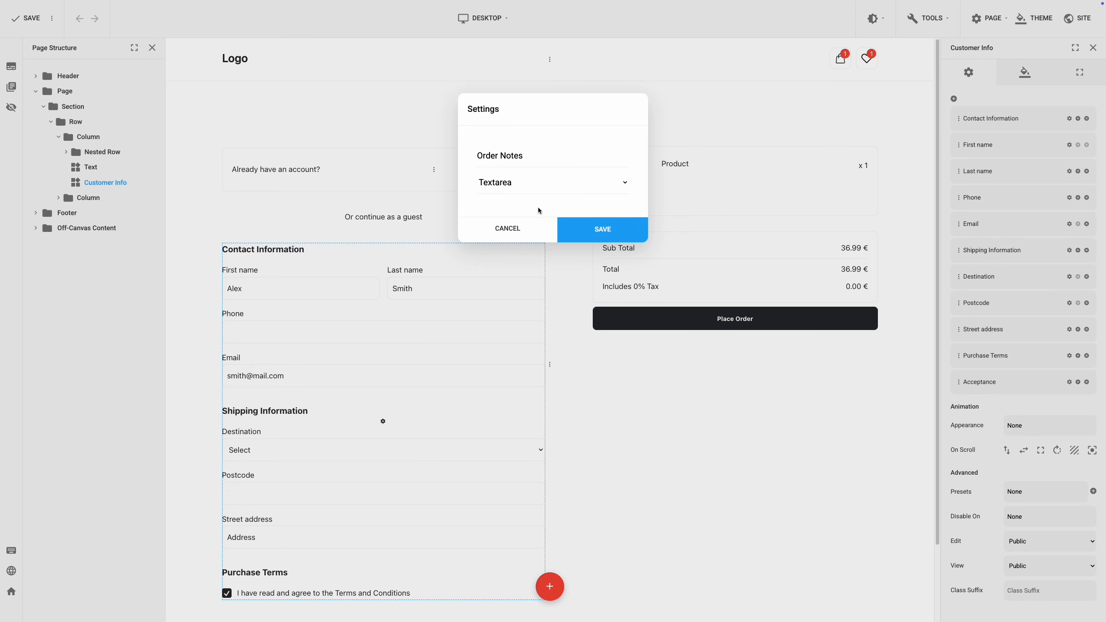
{"action": "left_click", "coordinate": [588, 232]}
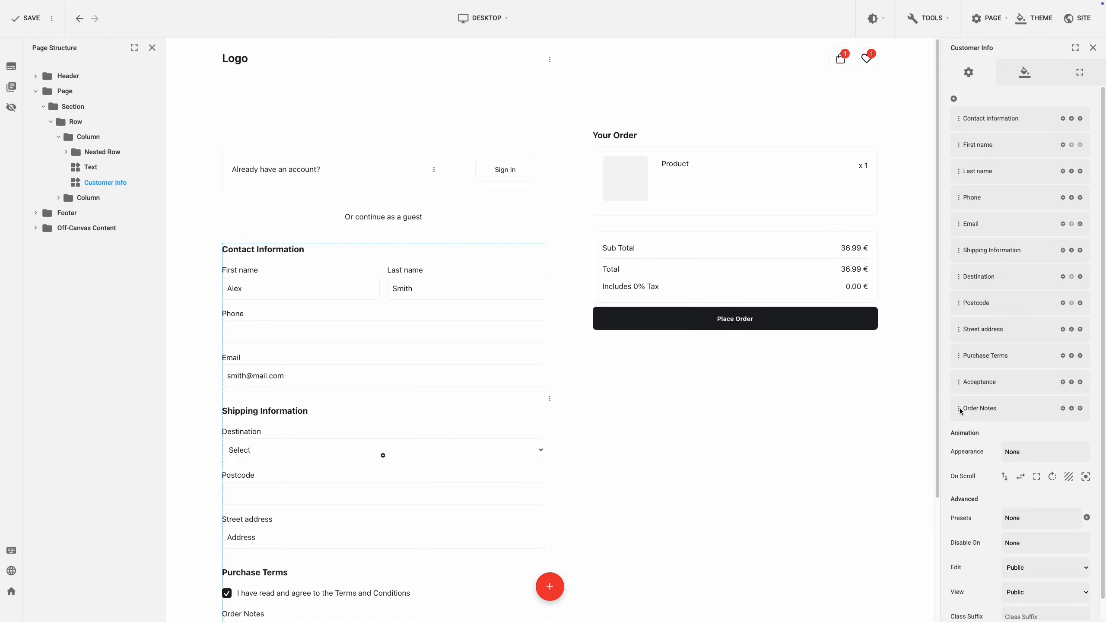
Drag Order Notes above Purchase Terms in the field list and open its settings
{"action": "left_click_drag", "start_coordinate": [958, 409], "coordinate": [950, 356]}
{"action": "scroll", "coordinate": [469, 433], "scroll_direction": "down", "scroll_amount": 3}
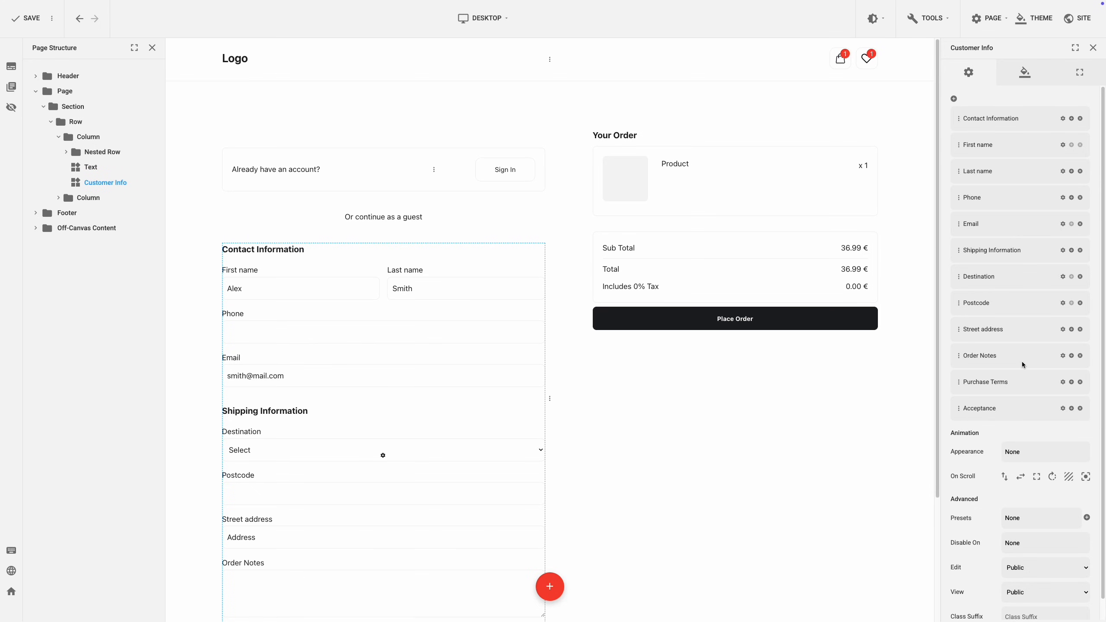
{"action": "left_click", "coordinate": [1062, 356]}
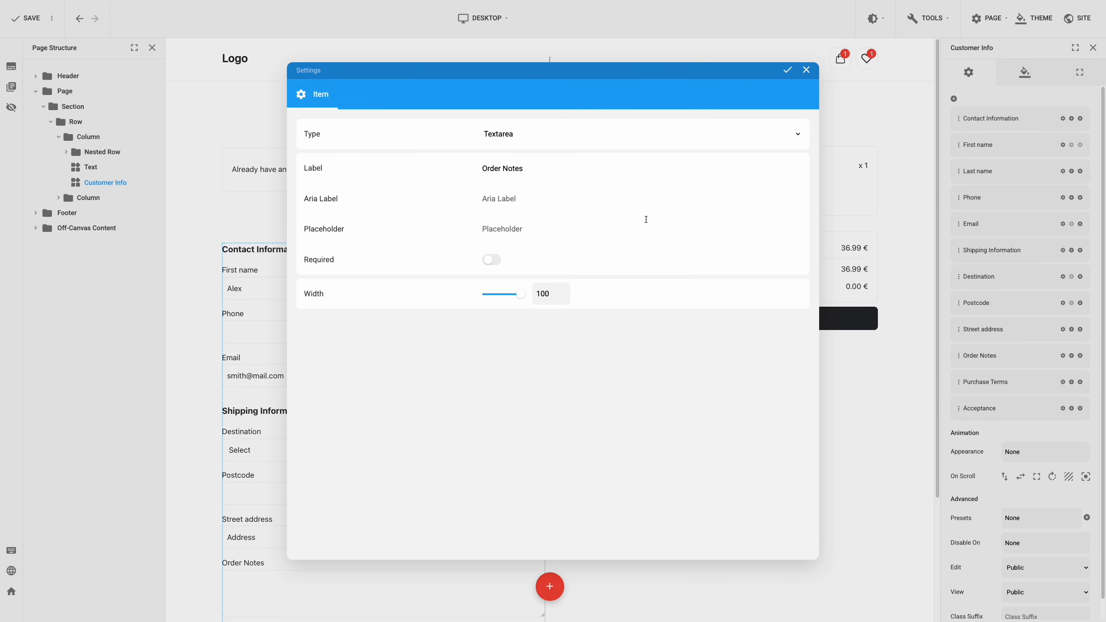
Leave Order Notes optional, make it a Radio field, and add choices Value A and Value B
{"action": "left_click", "coordinate": [501, 261]}
{"action": "left_click", "coordinate": [490, 261]}
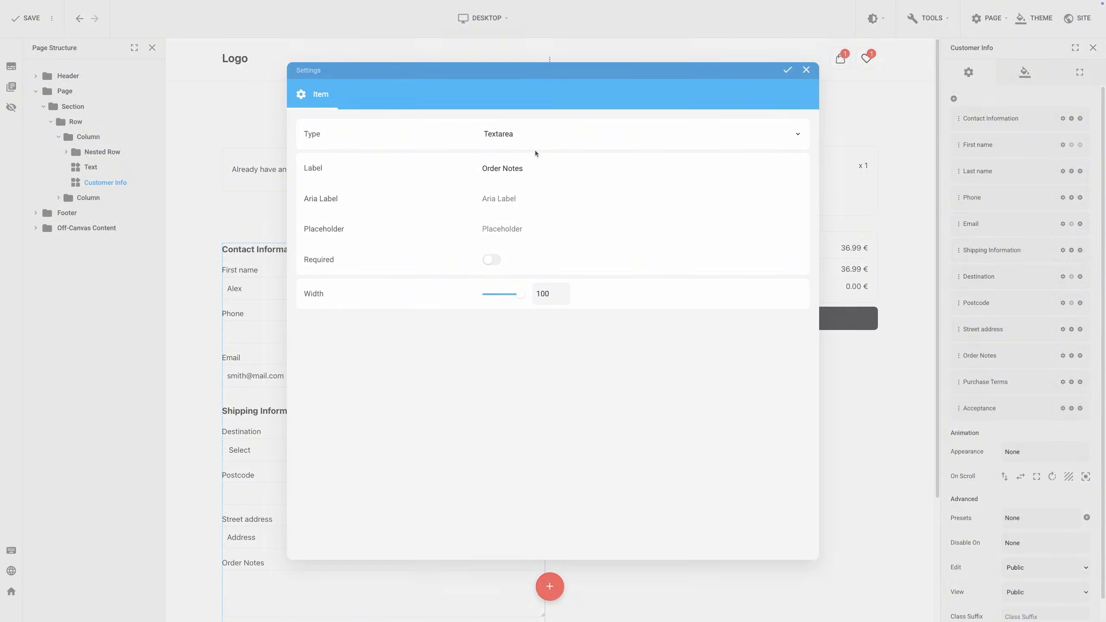
{"action": "left_click", "coordinate": [535, 139]}
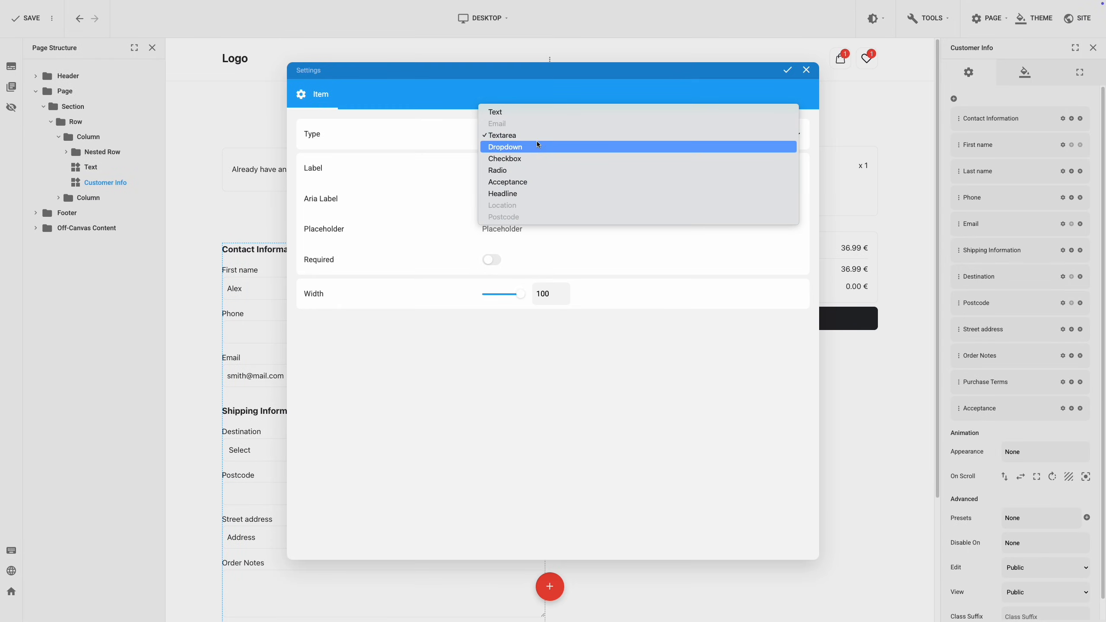
{"action": "left_click", "coordinate": [533, 173]}
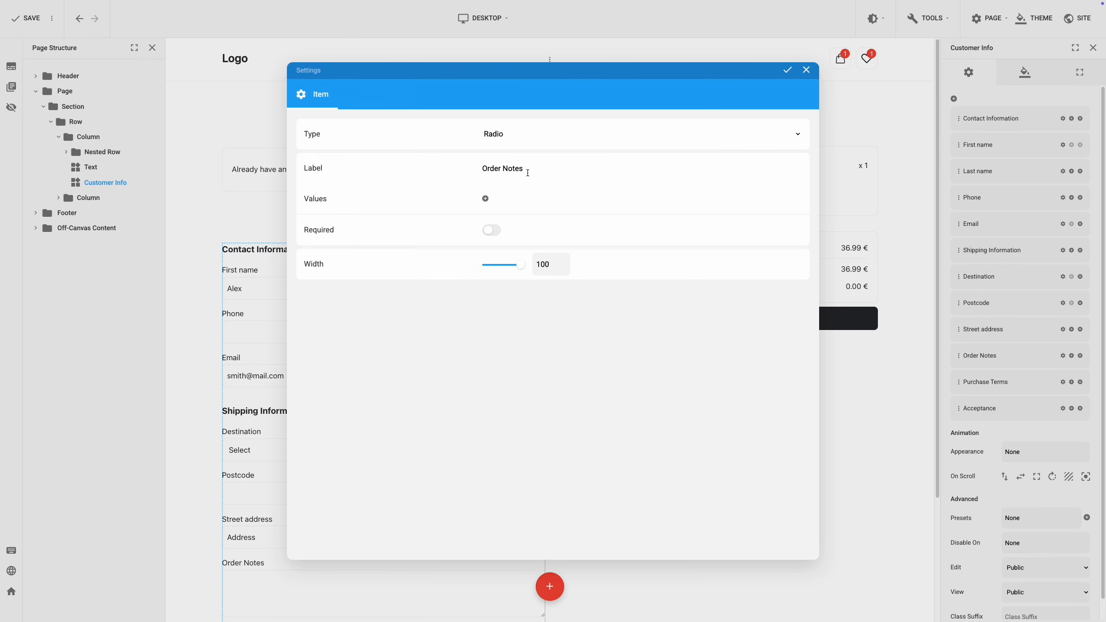
{"action": "left_click", "coordinate": [485, 199]}
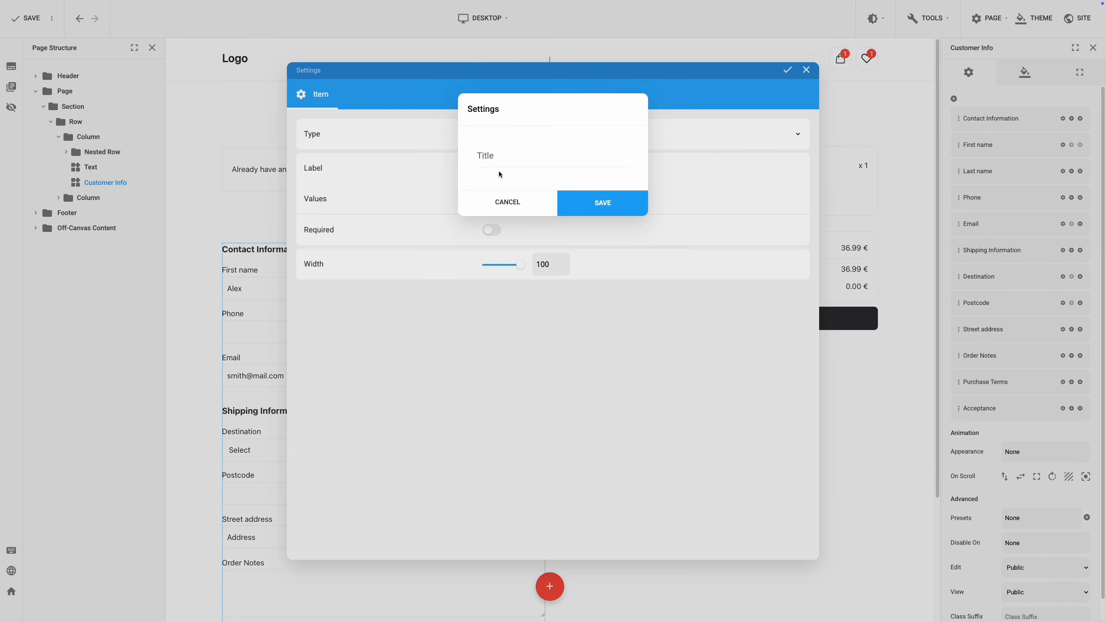
{"action": "type", "text": "Value A"}
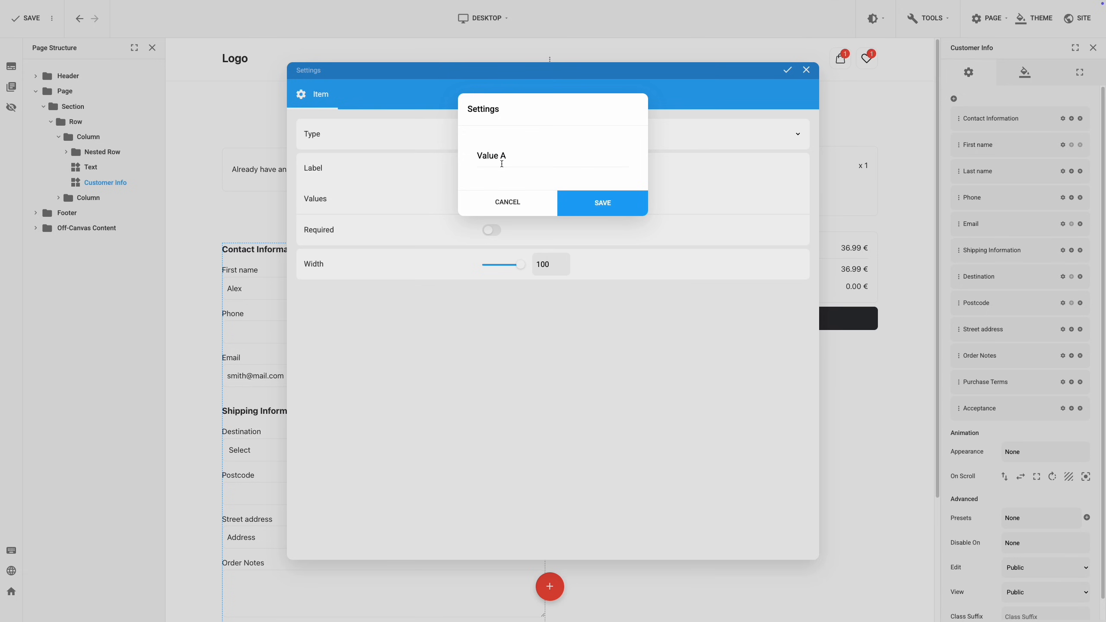
{"action": "left_click", "coordinate": [587, 203]}
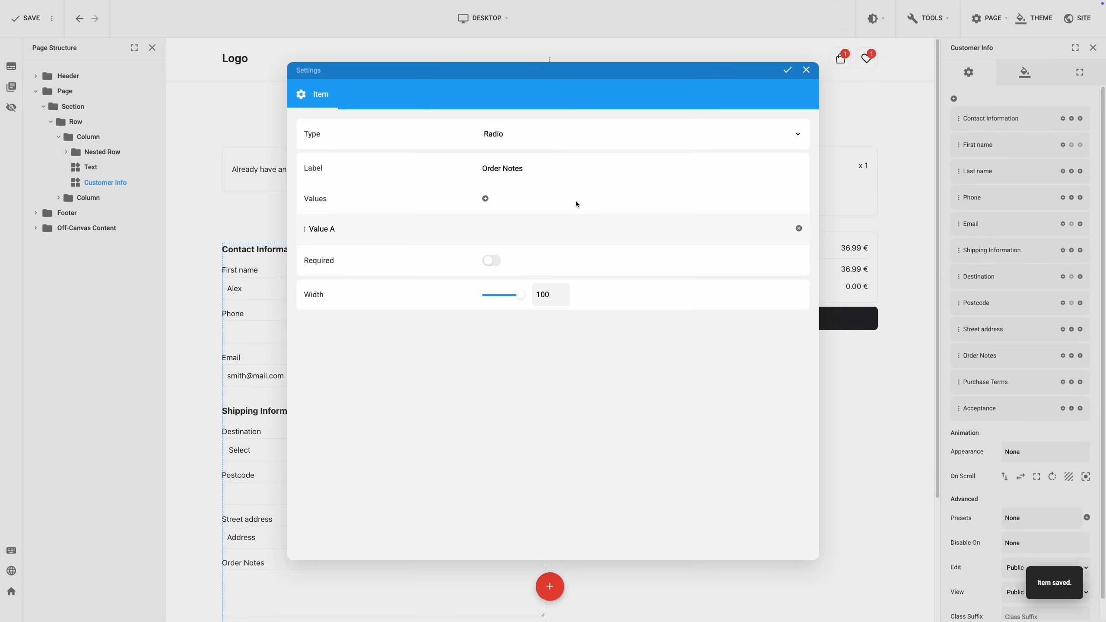
{"action": "left_click", "coordinate": [486, 199]}
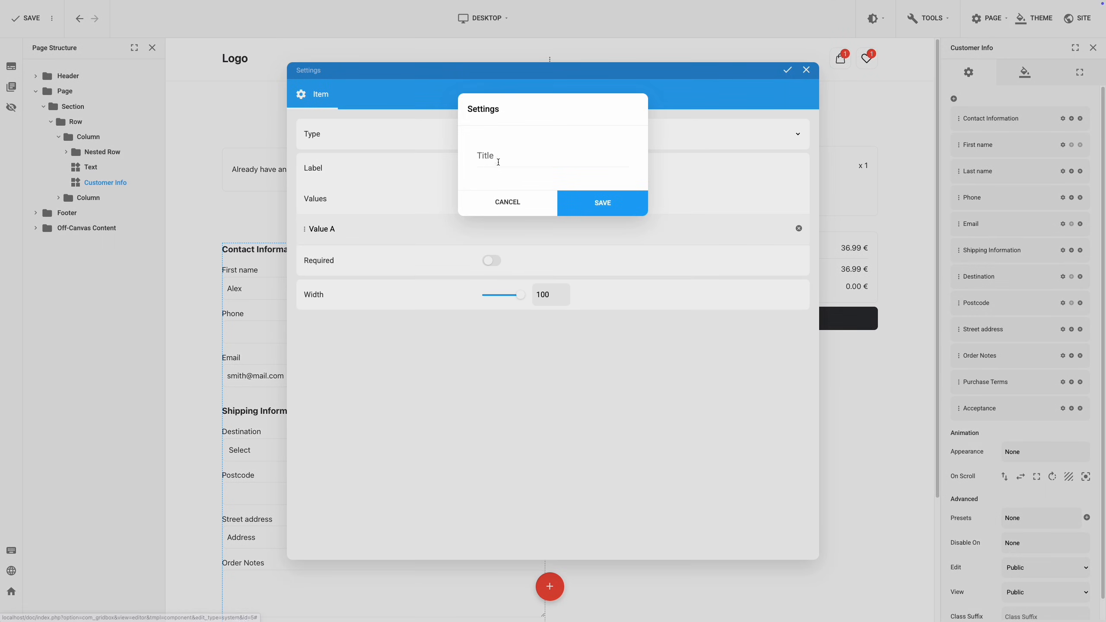
{"action": "type", "text": "Value A"}
{"action": "key", "text": "BackSpace"}
{"action": "type", "text": "B"}
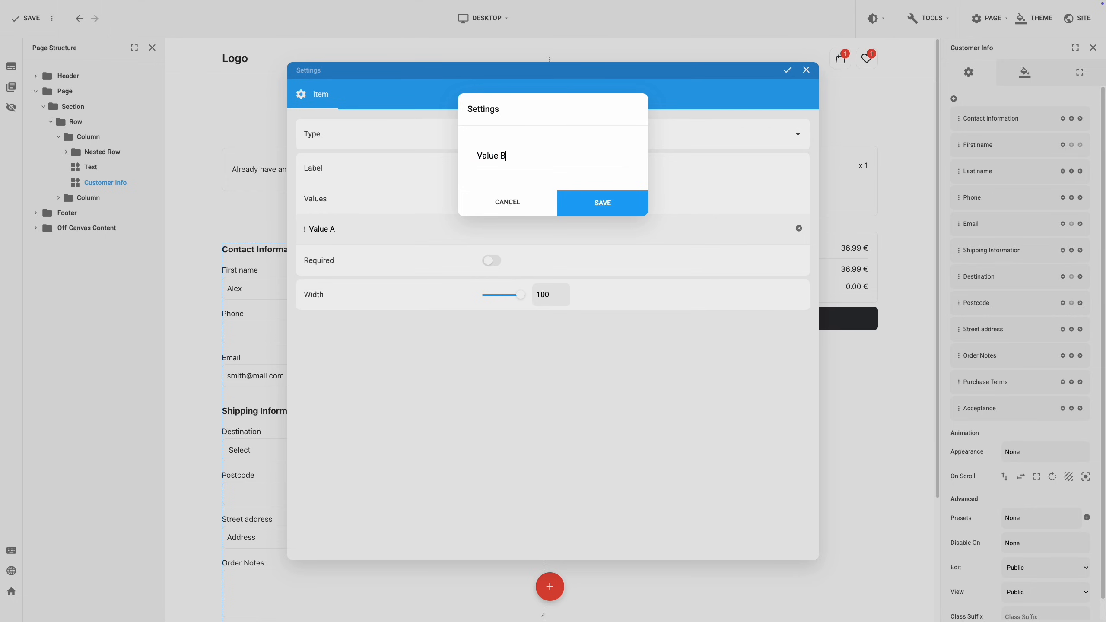
{"action": "left_click", "coordinate": [564, 198]}
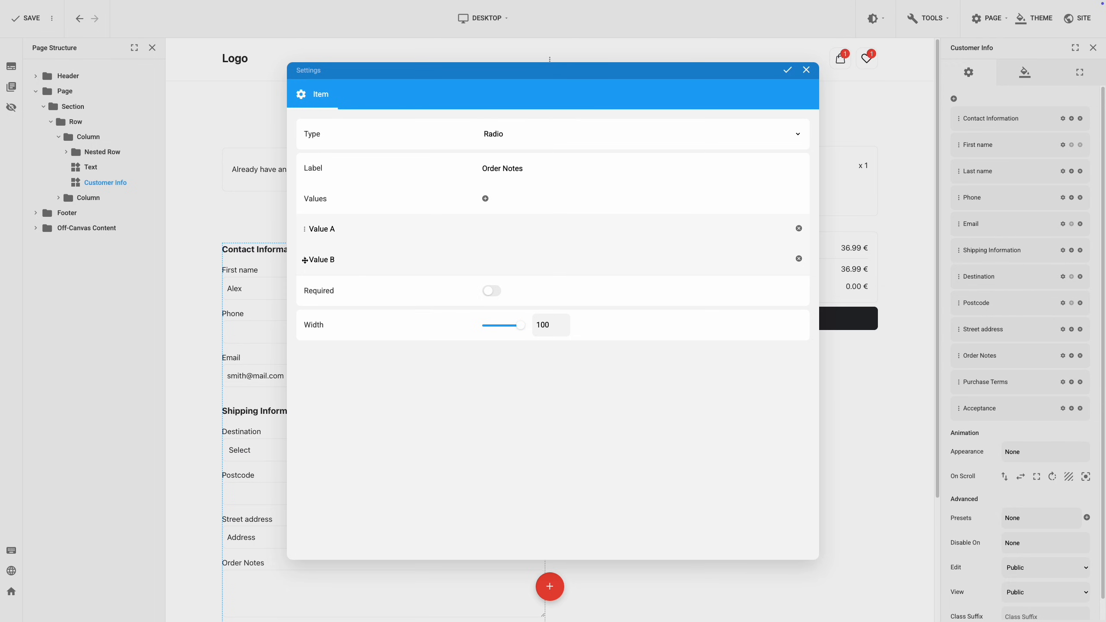
Delete both choice values, switch the type to Textarea, and save the field
{"action": "left_click_drag", "start_coordinate": [305, 259], "coordinate": [309, 228]}
{"action": "left_click", "coordinate": [798, 228]}
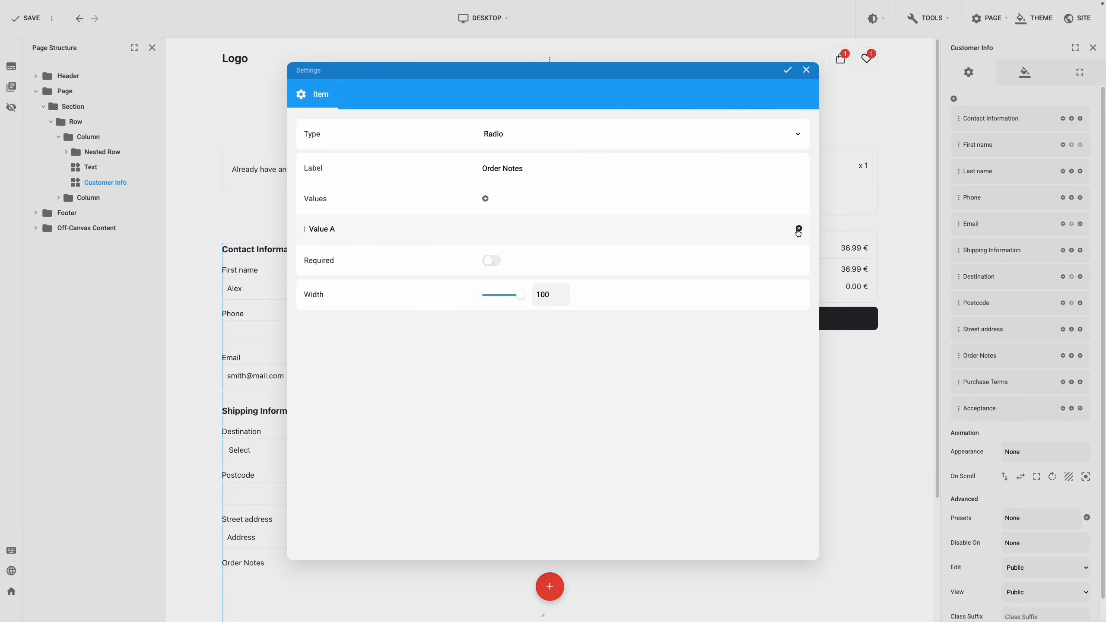
{"action": "left_click", "coordinate": [798, 228]}
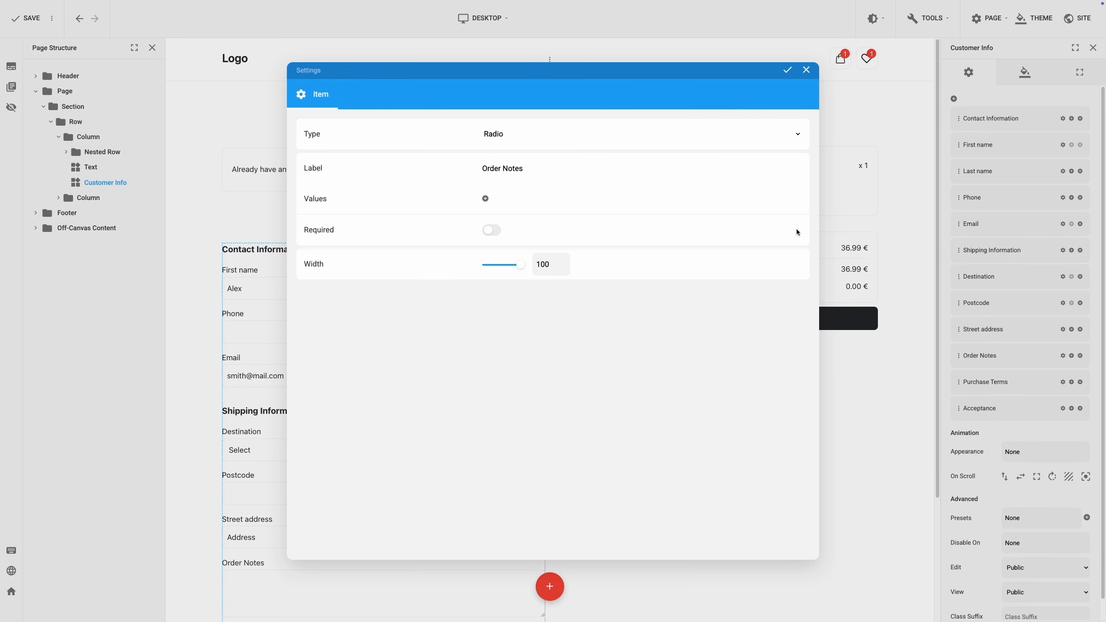
{"action": "left_click", "coordinate": [753, 139]}
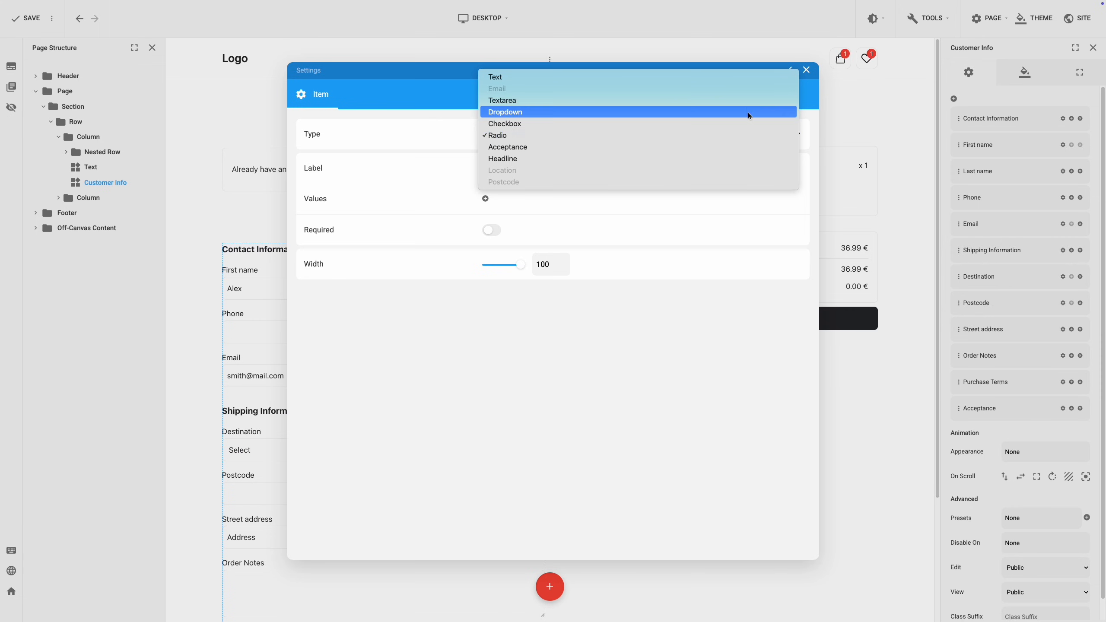
{"action": "left_click", "coordinate": [745, 103]}
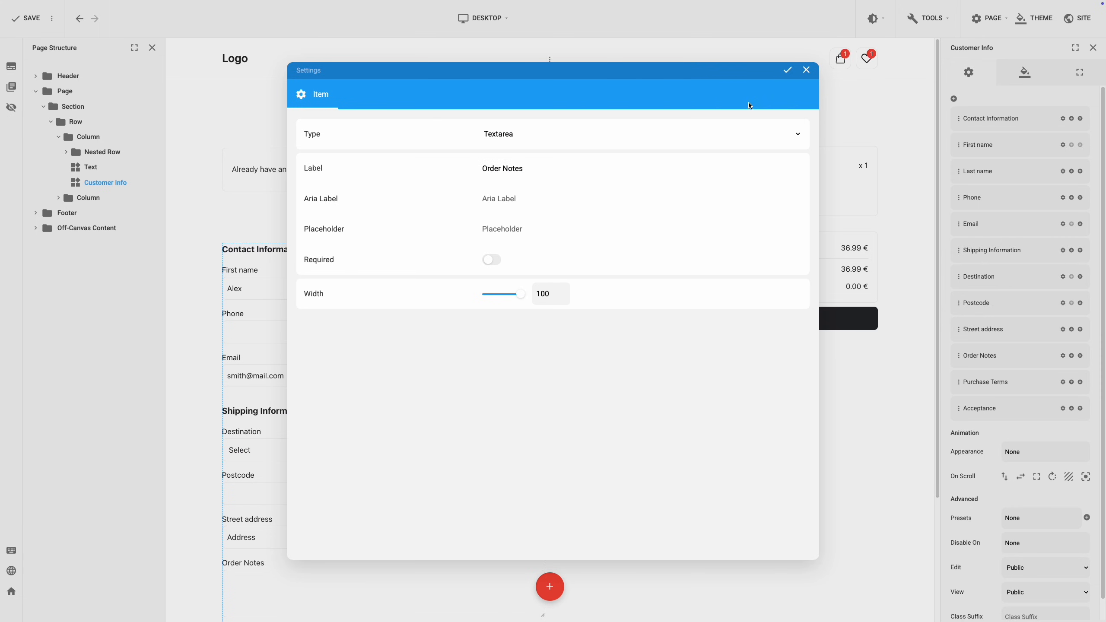
{"action": "left_click", "coordinate": [787, 70]}
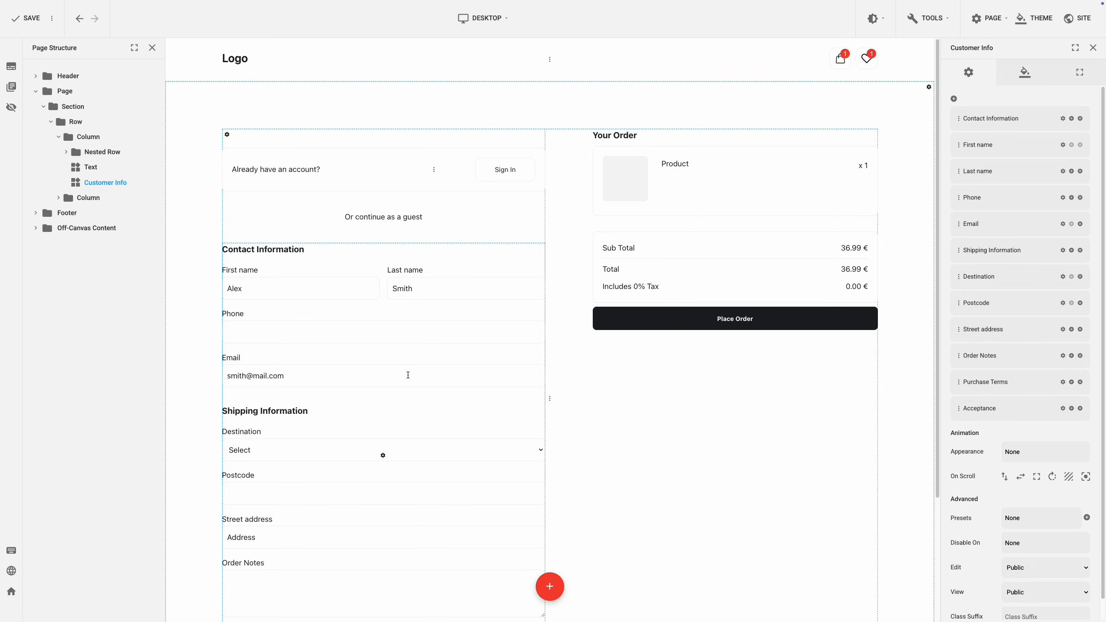
Set the Phone field width to 50 and save it
{"action": "left_click", "coordinate": [1062, 198]}
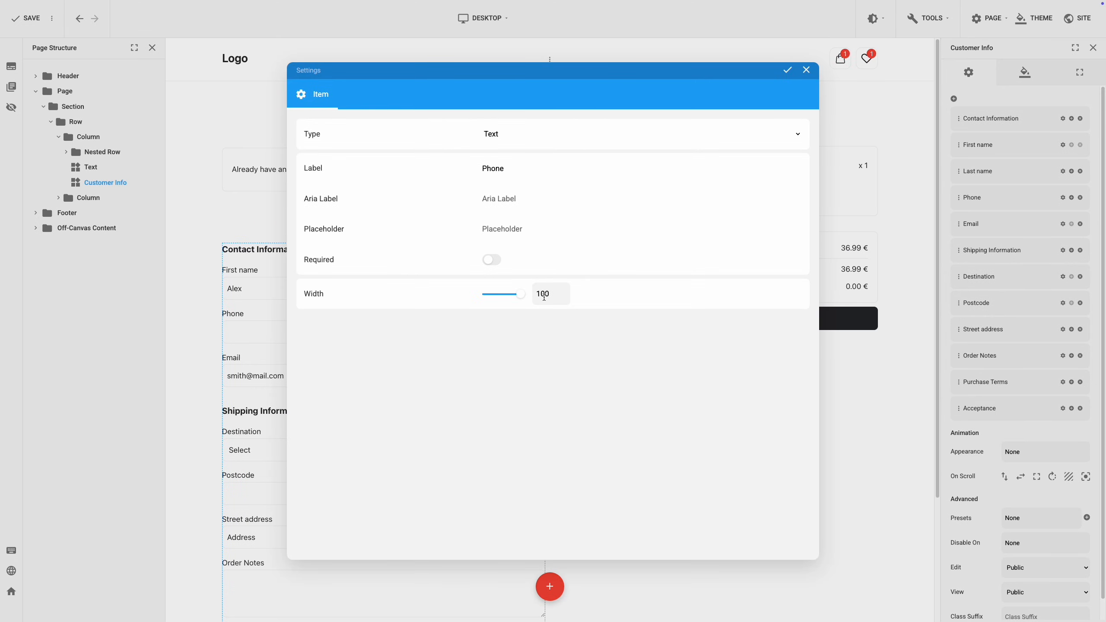
{"action": "left_click_drag", "start_coordinate": [523, 294], "coordinate": [504, 296]}
{"action": "left_click", "coordinate": [787, 70]}
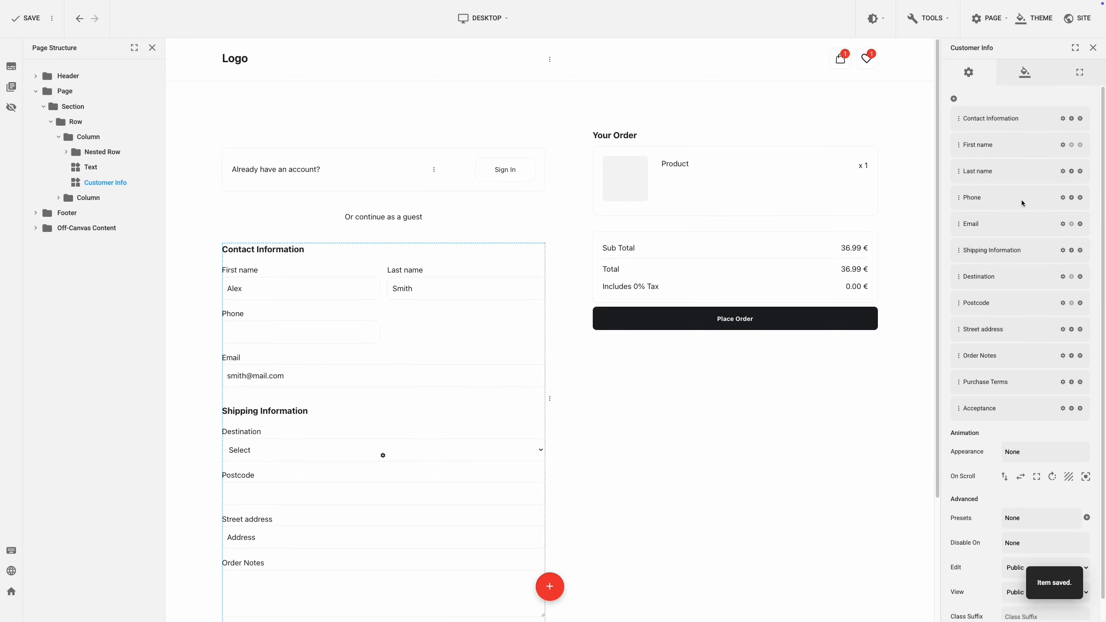
Set the Email field width to 50 and save it
{"action": "left_click", "coordinate": [1063, 224]}
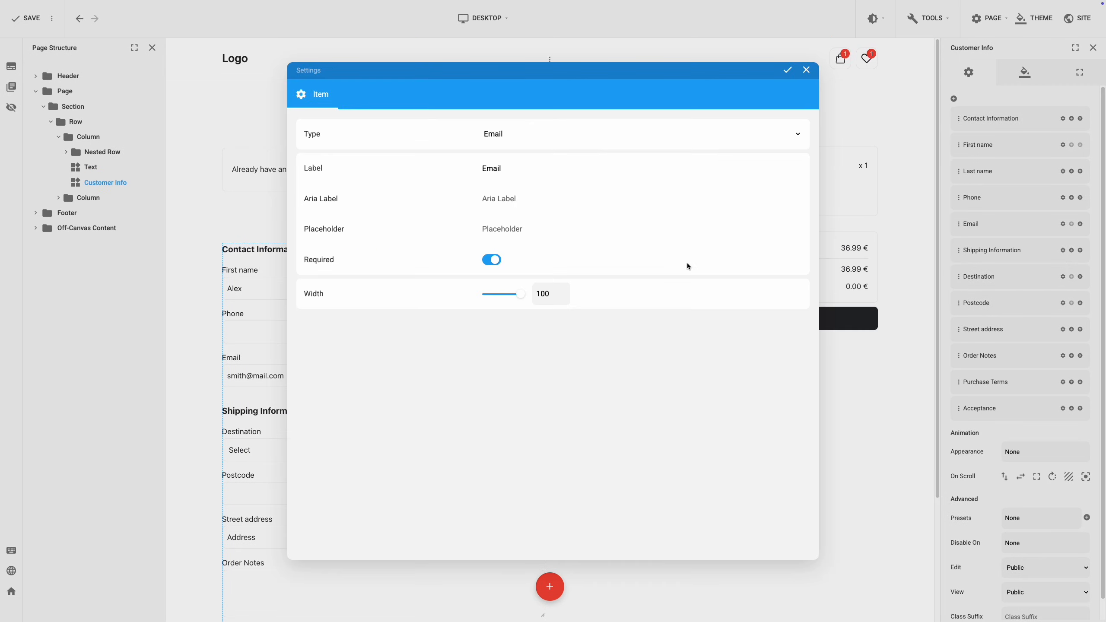
{"action": "left_click_drag", "start_coordinate": [520, 294], "coordinate": [497, 295]}
{"action": "left_click", "coordinate": [786, 70]}
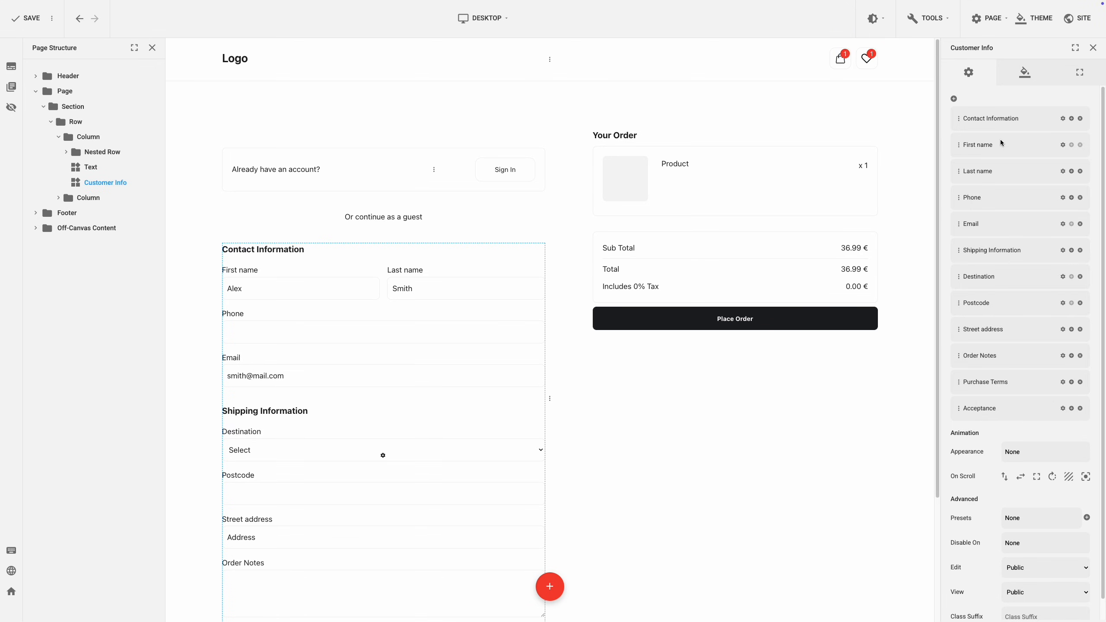
Review the Design styling options, keeping the Headline part selected
{"action": "left_click", "coordinate": [1025, 81]}
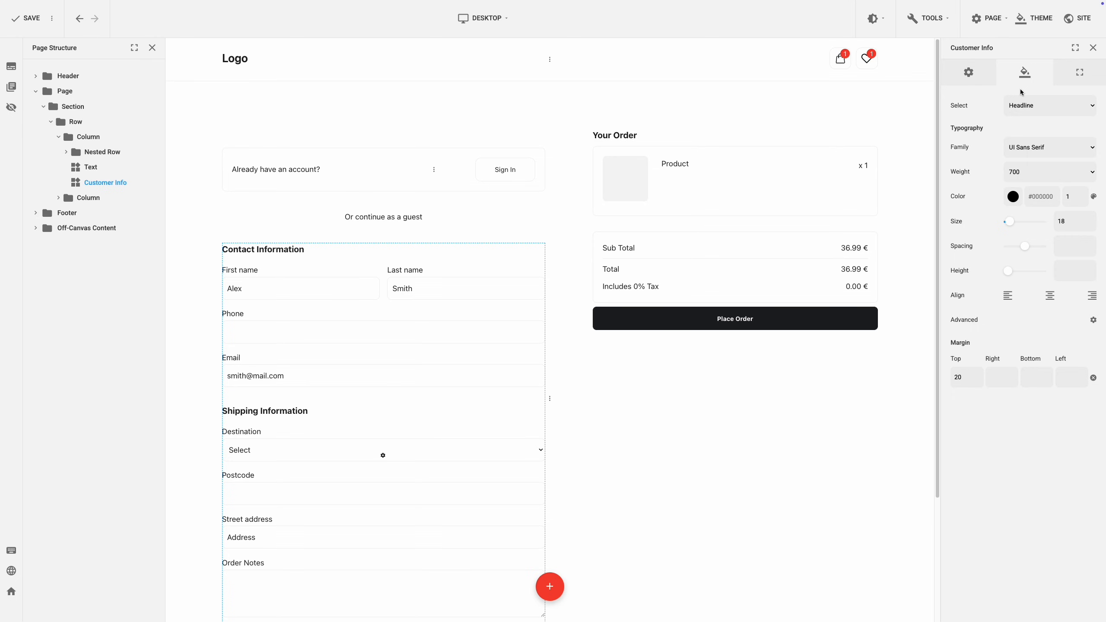
{"action": "left_click", "coordinate": [1041, 106]}
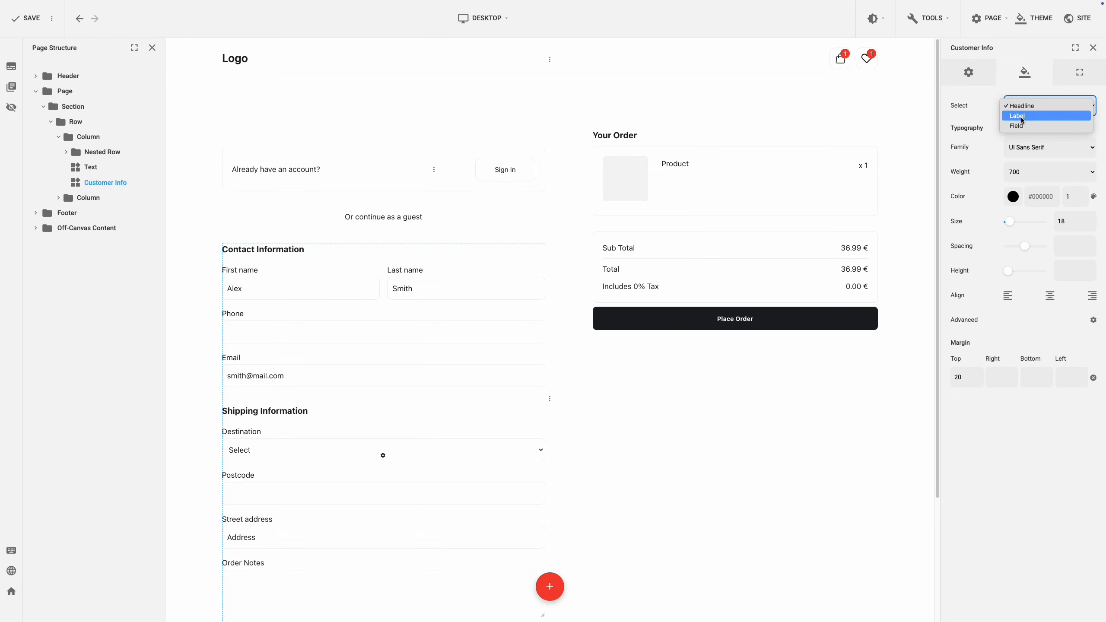
{"action": "left_click", "coordinate": [983, 113]}
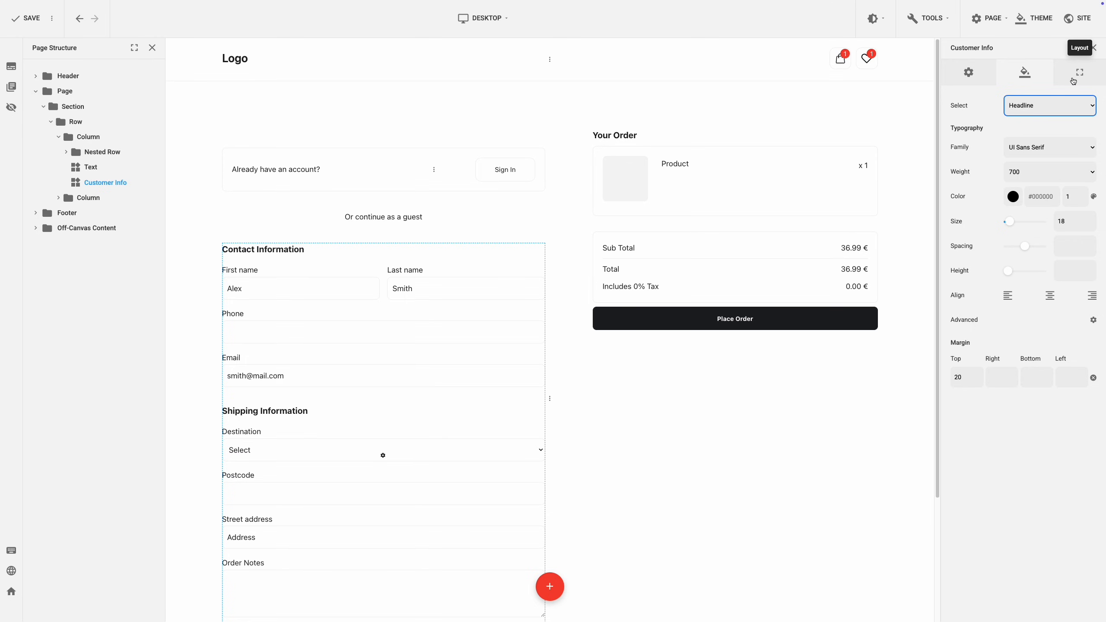
In Layout, move the Your Order summary to the top of the right column
{"action": "left_click", "coordinate": [1071, 83]}
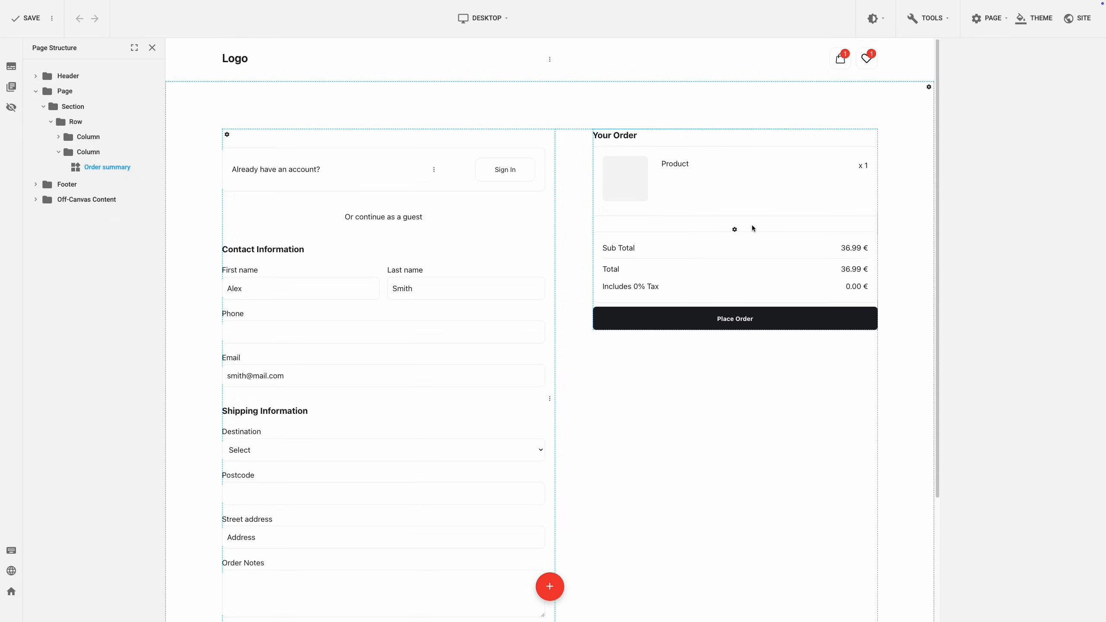
{"action": "left_click_drag", "start_coordinate": [736, 229], "coordinate": [458, 156]}
{"action": "left_click_drag", "start_coordinate": [385, 230], "coordinate": [667, 207]}
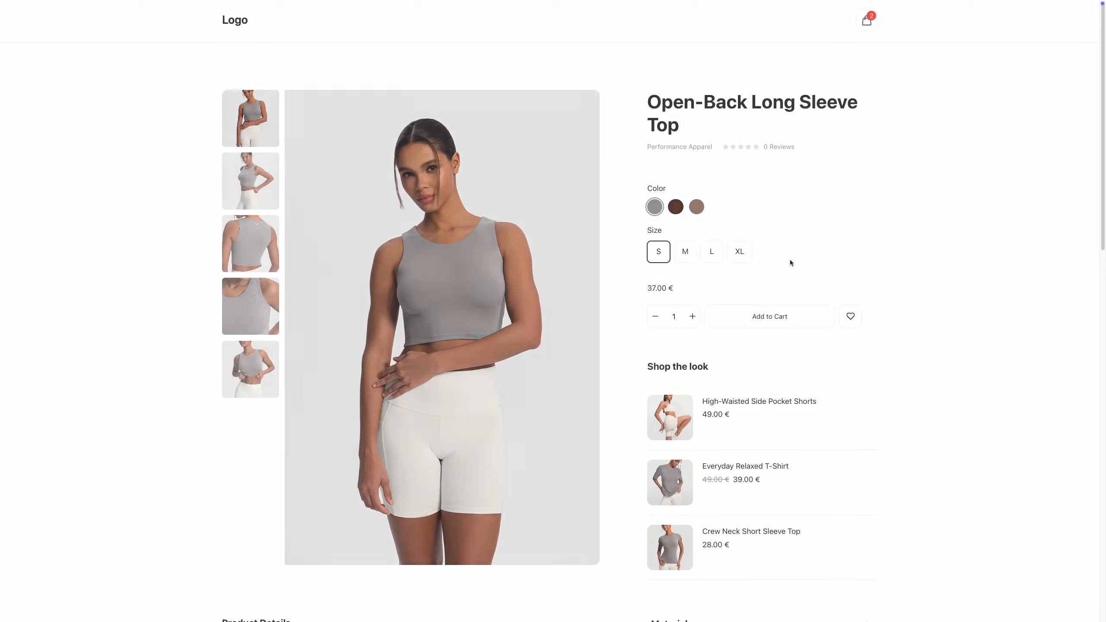
Add the Open-Back Long Sleeve Top to the cart and proceed to checkout
{"action": "left_click", "coordinate": [774, 315]}
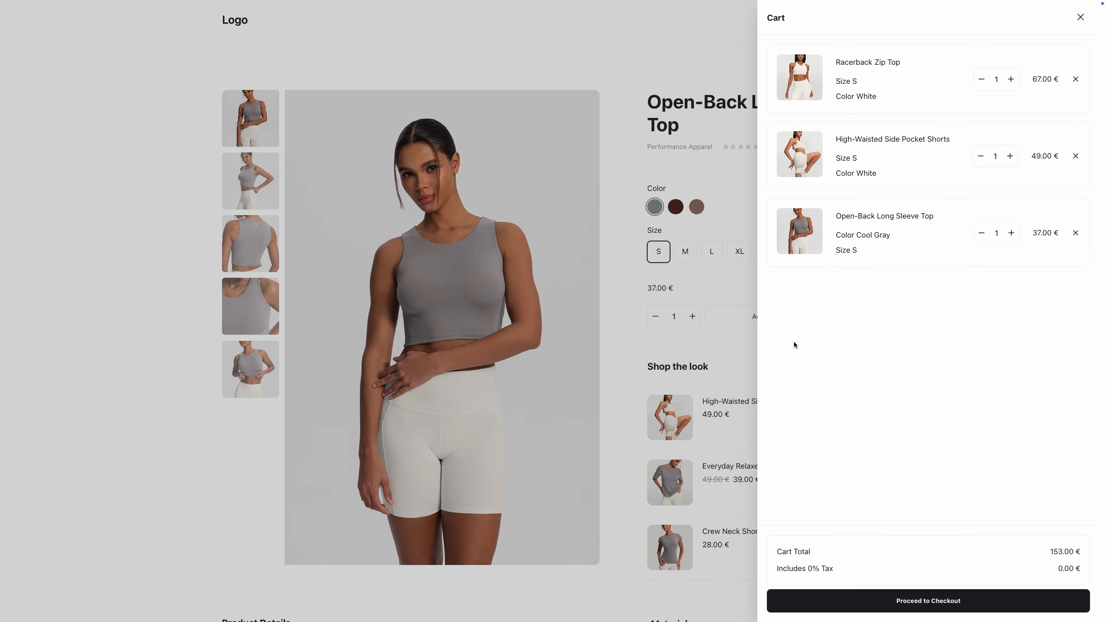
{"action": "left_click", "coordinate": [898, 601]}
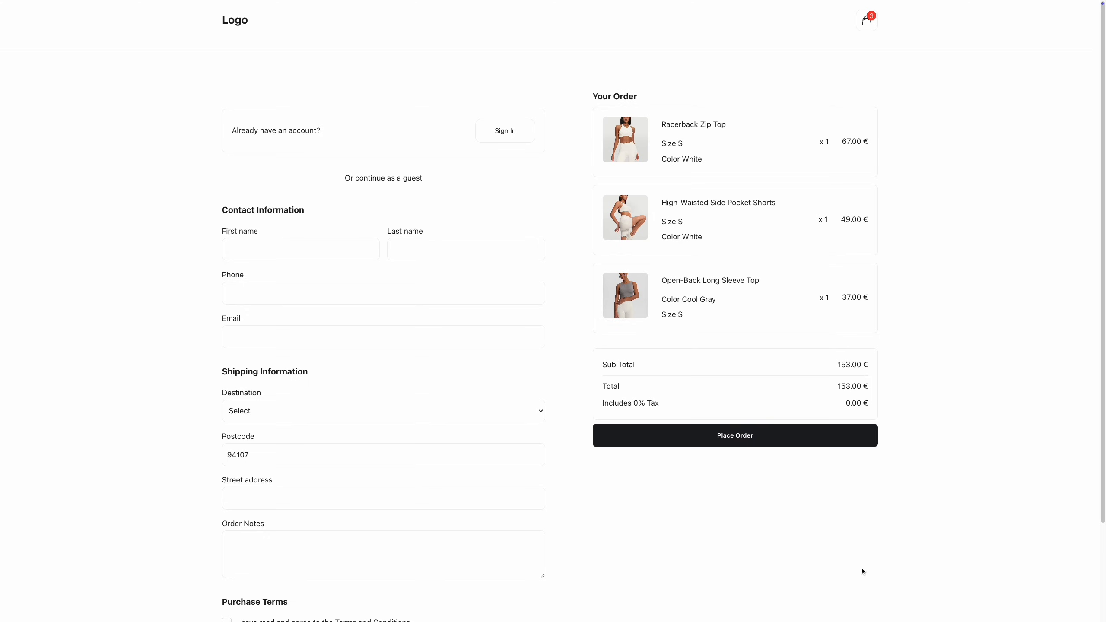
Enter the customer's first and last name, phone, e-mail and street address
{"action": "left_click", "coordinate": [352, 256]}
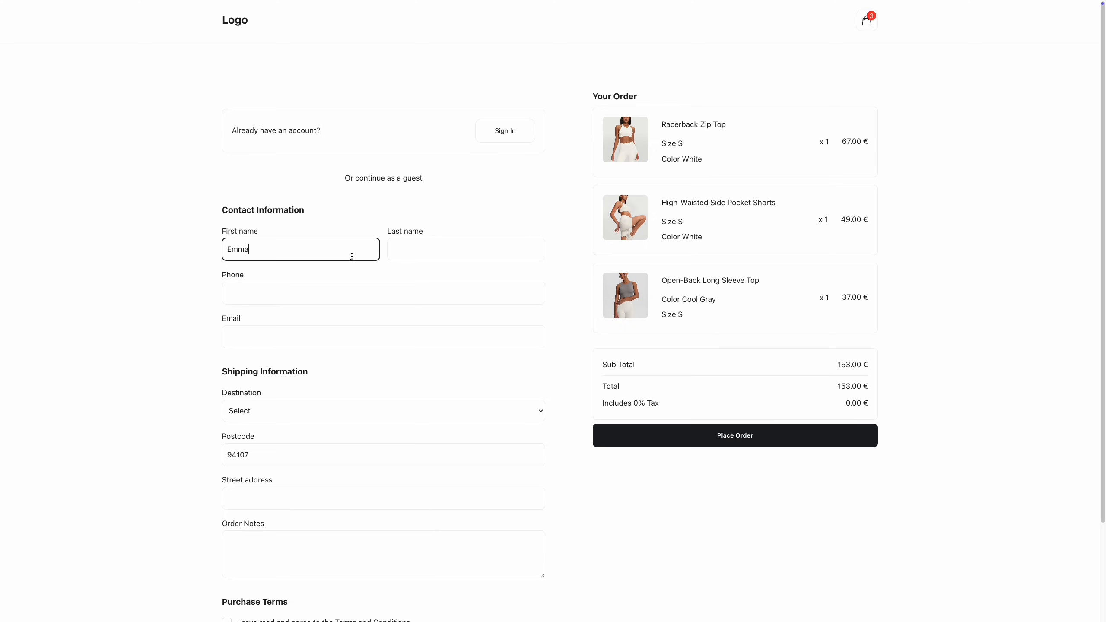
{"action": "left_click", "coordinate": [391, 252]}
{"action": "left_click", "coordinate": [341, 287]}
{"action": "type", "text": "+1 (415) 555-0187"}
{"action": "left_click", "coordinate": [289, 331]}
{"action": "type", "text": "emma.johnson@example.com"}
{"action": "left_click", "coordinate": [327, 499]}
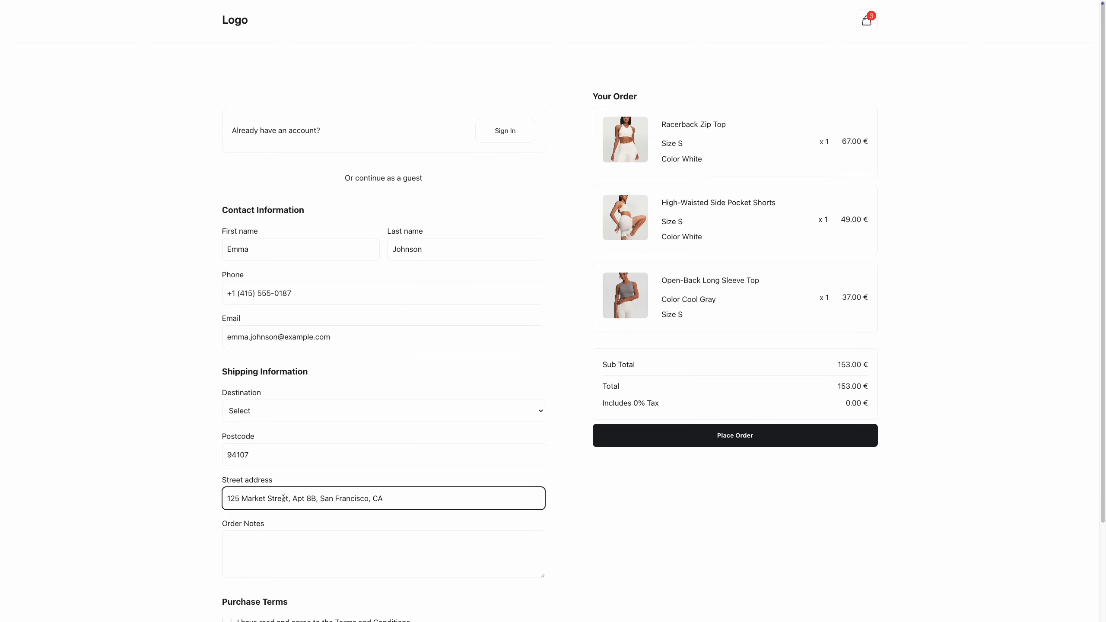
Add a leave-at-front-door delivery note, accept the Terms and Conditions, and place the order
{"action": "left_click", "coordinate": [366, 545]}
{"action": "type", "text": "Please leave the package at the front door if no one is available. Do not require a signature."}
{"action": "left_click", "coordinate": [567, 548]}
{"action": "scroll", "coordinate": [567, 547], "scroll_direction": "down", "scroll_amount": 3}
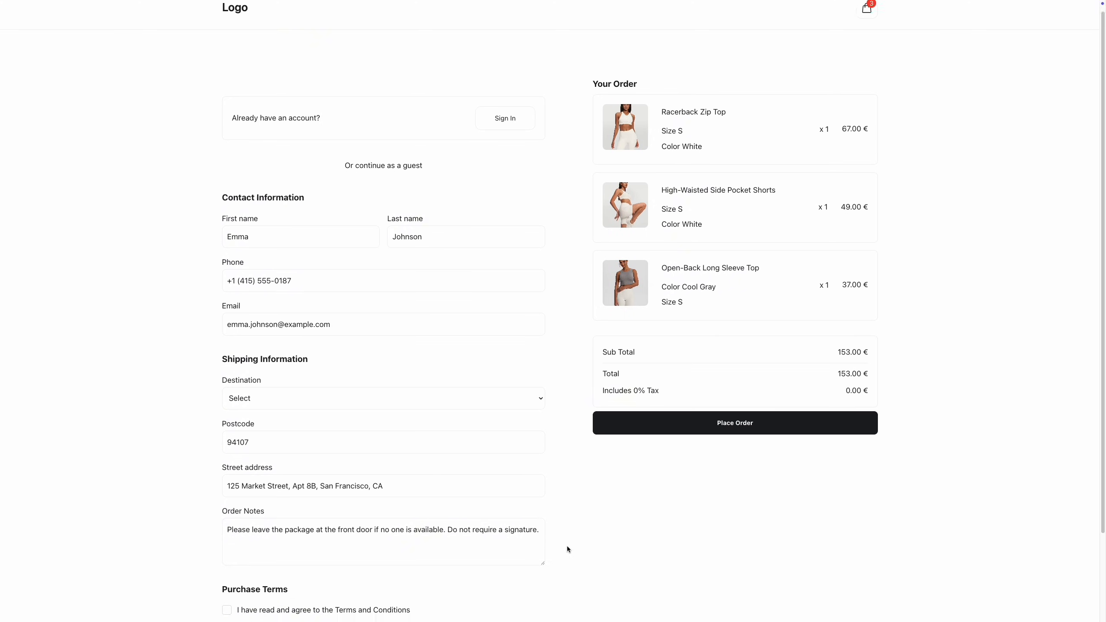
{"action": "left_click", "coordinate": [239, 519]}
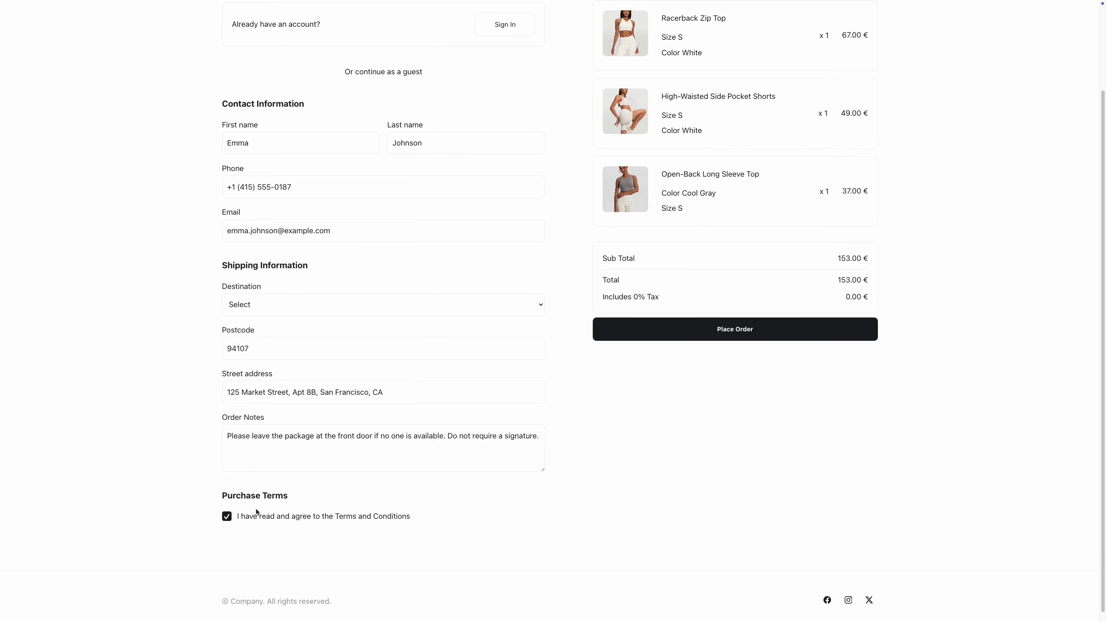
{"action": "scroll", "coordinate": [616, 433], "scroll_direction": "up", "scroll_amount": 2}
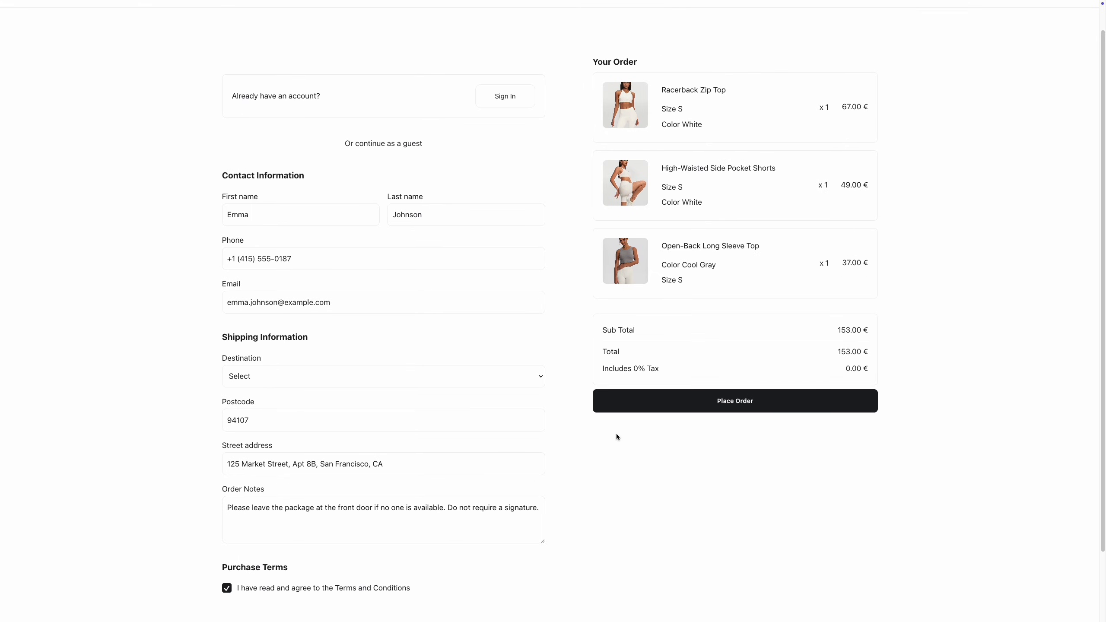
{"action": "left_click", "coordinate": [641, 408]}
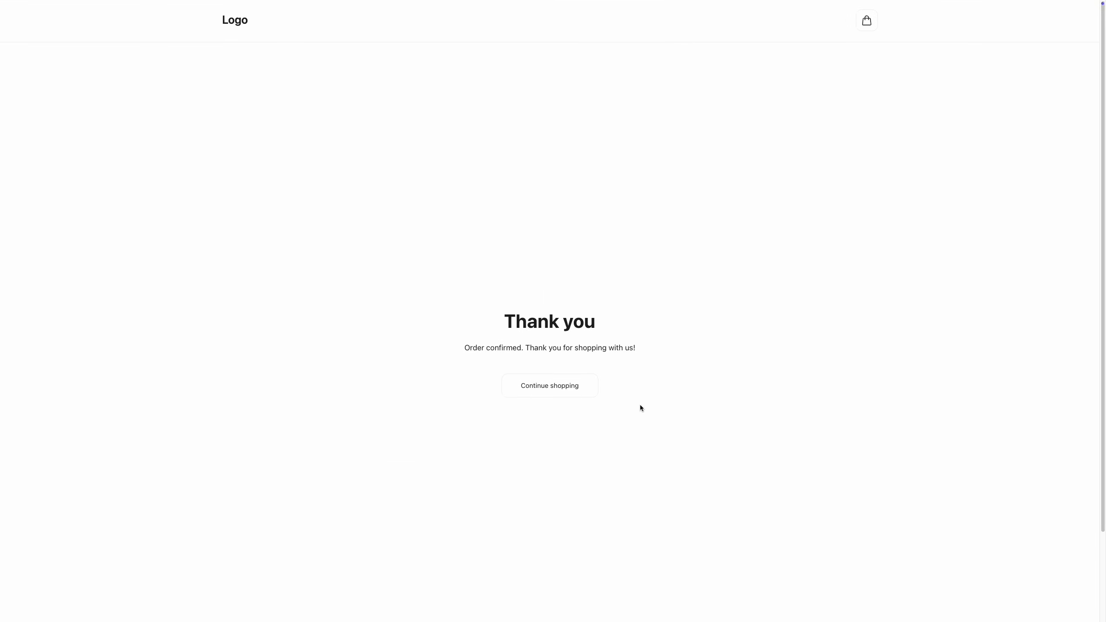